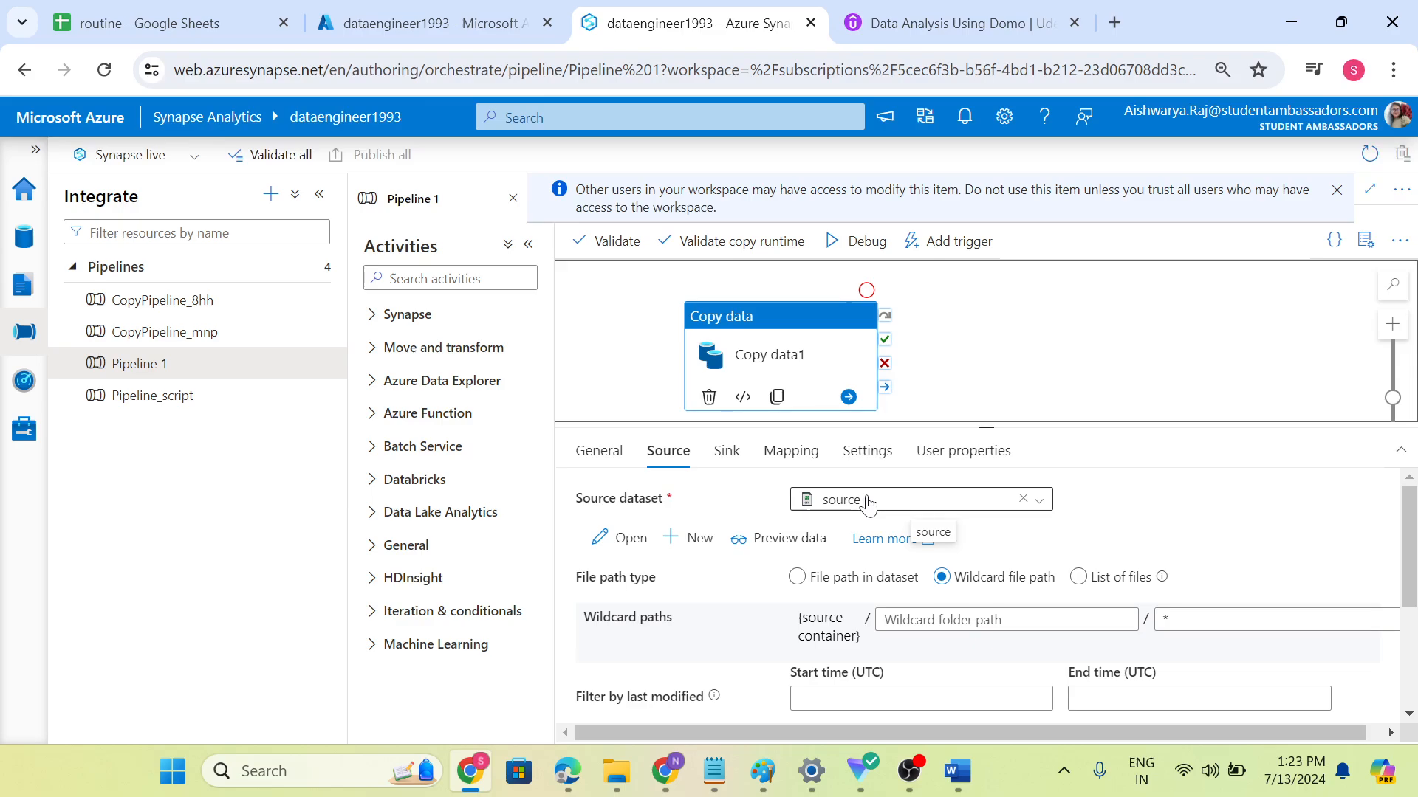
Step: Open the source dataset of the Copy data1 activity and examine its connection, delimiter and encoding settings
left_click(620, 542)
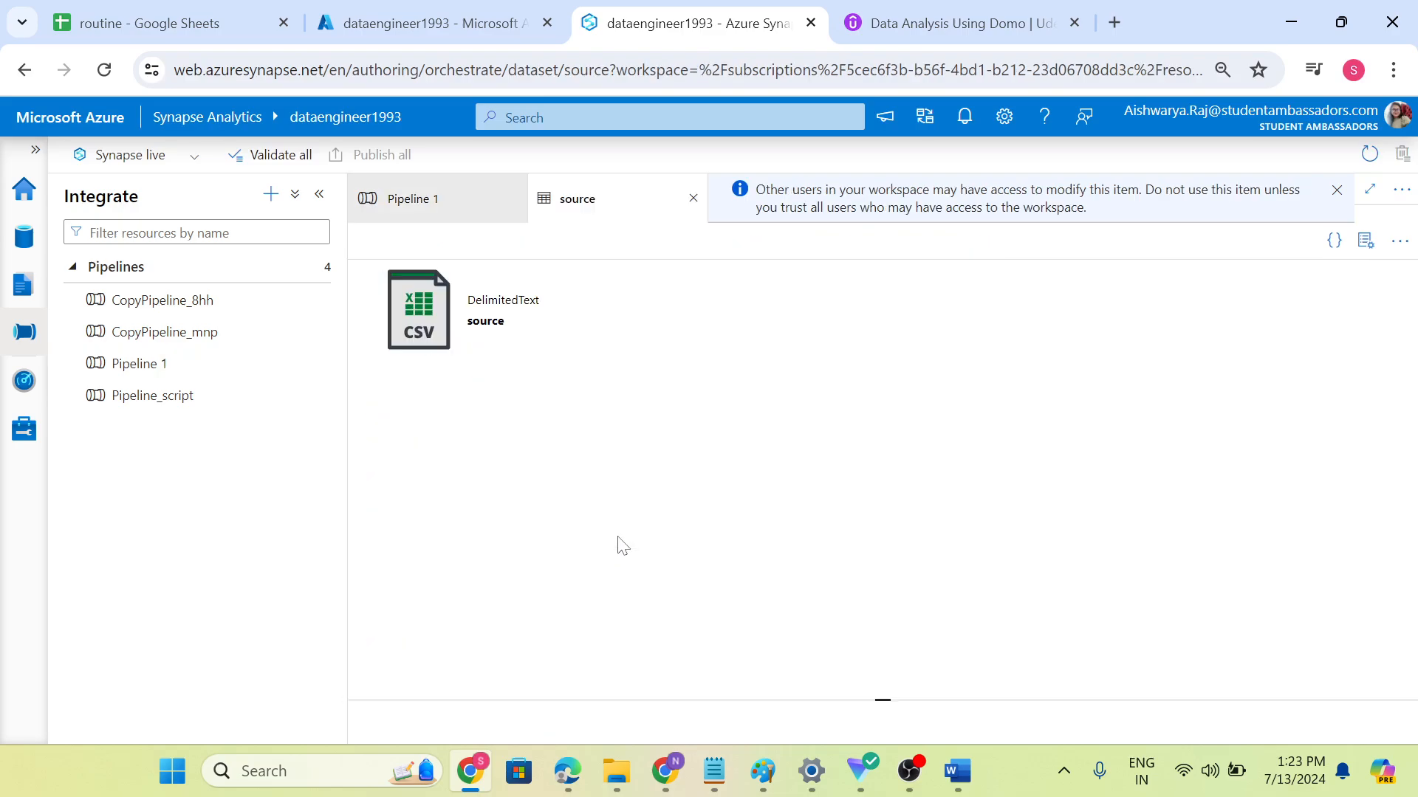
left_click_drag(845, 421, 839, 375)
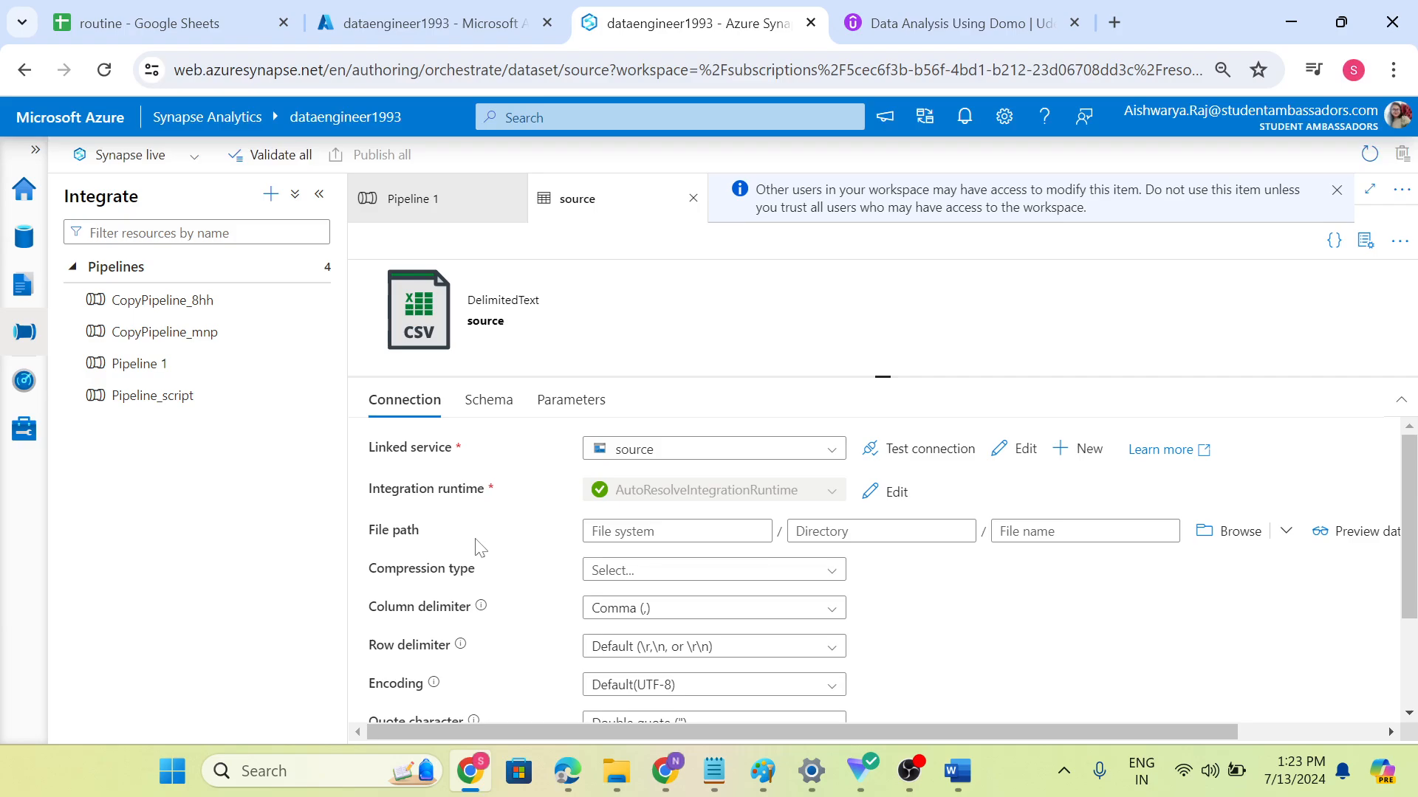
scroll(1104, 570, "down", 2)
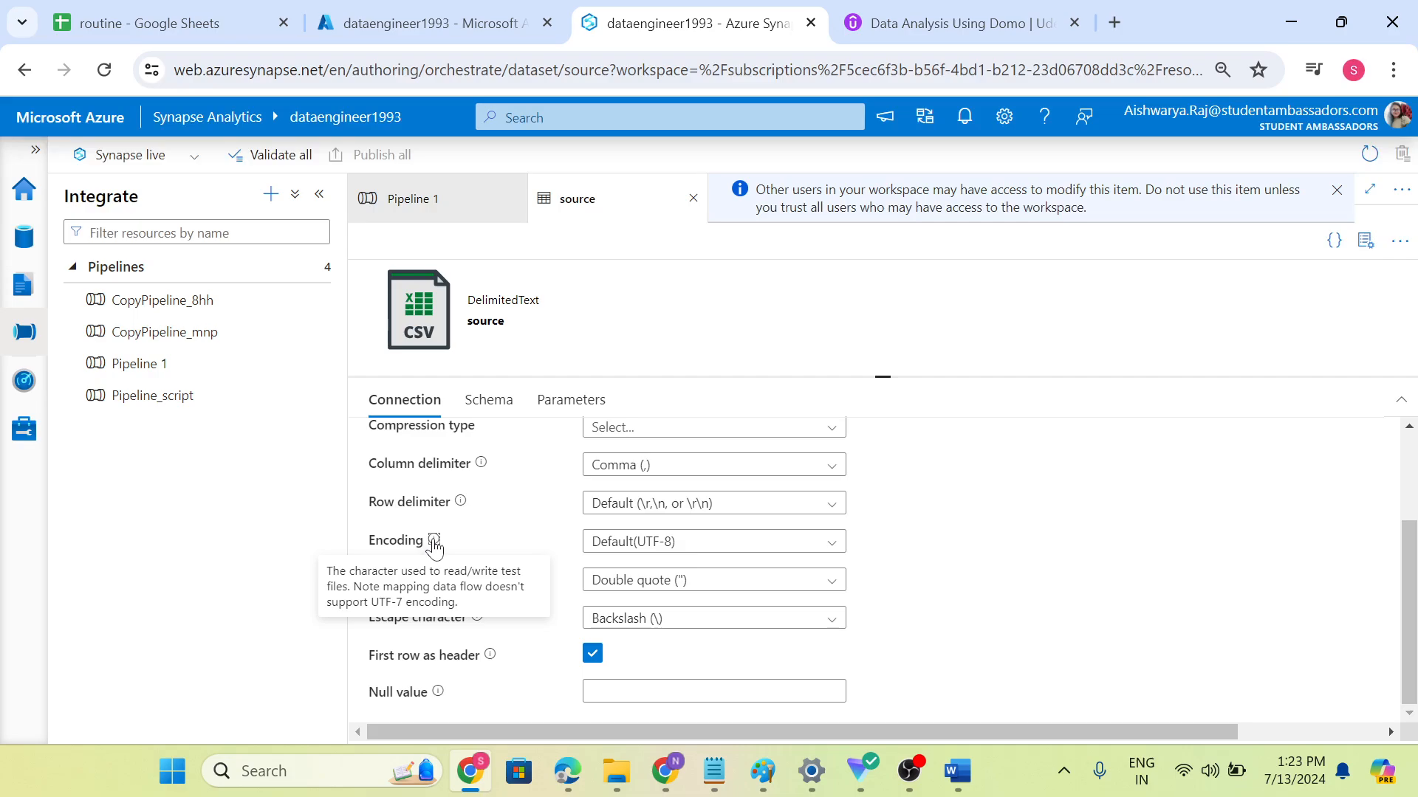
mouse_move(458, 504)
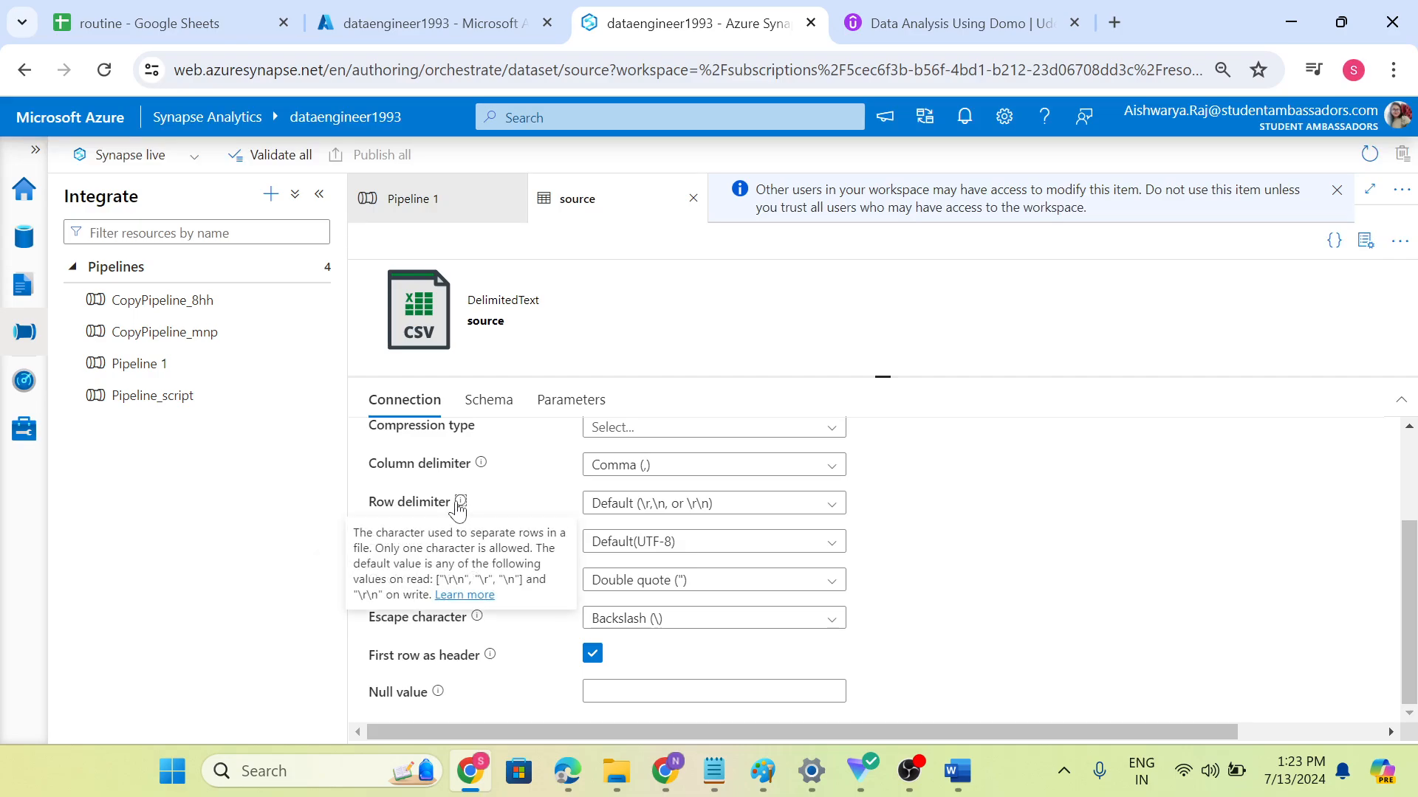
mouse_move(482, 469)
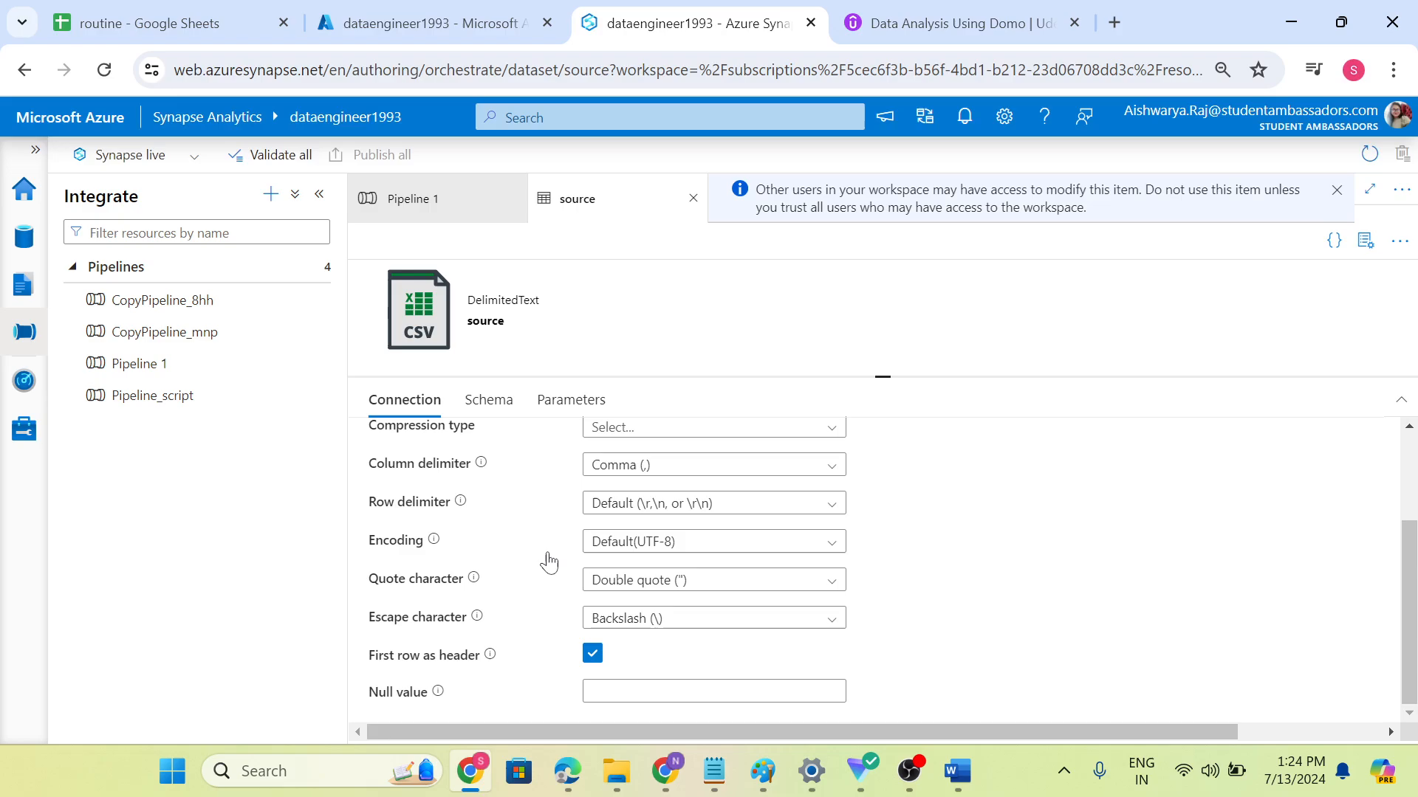
scroll(548, 563, "up", 3)
scroll(544, 564, "down", 3)
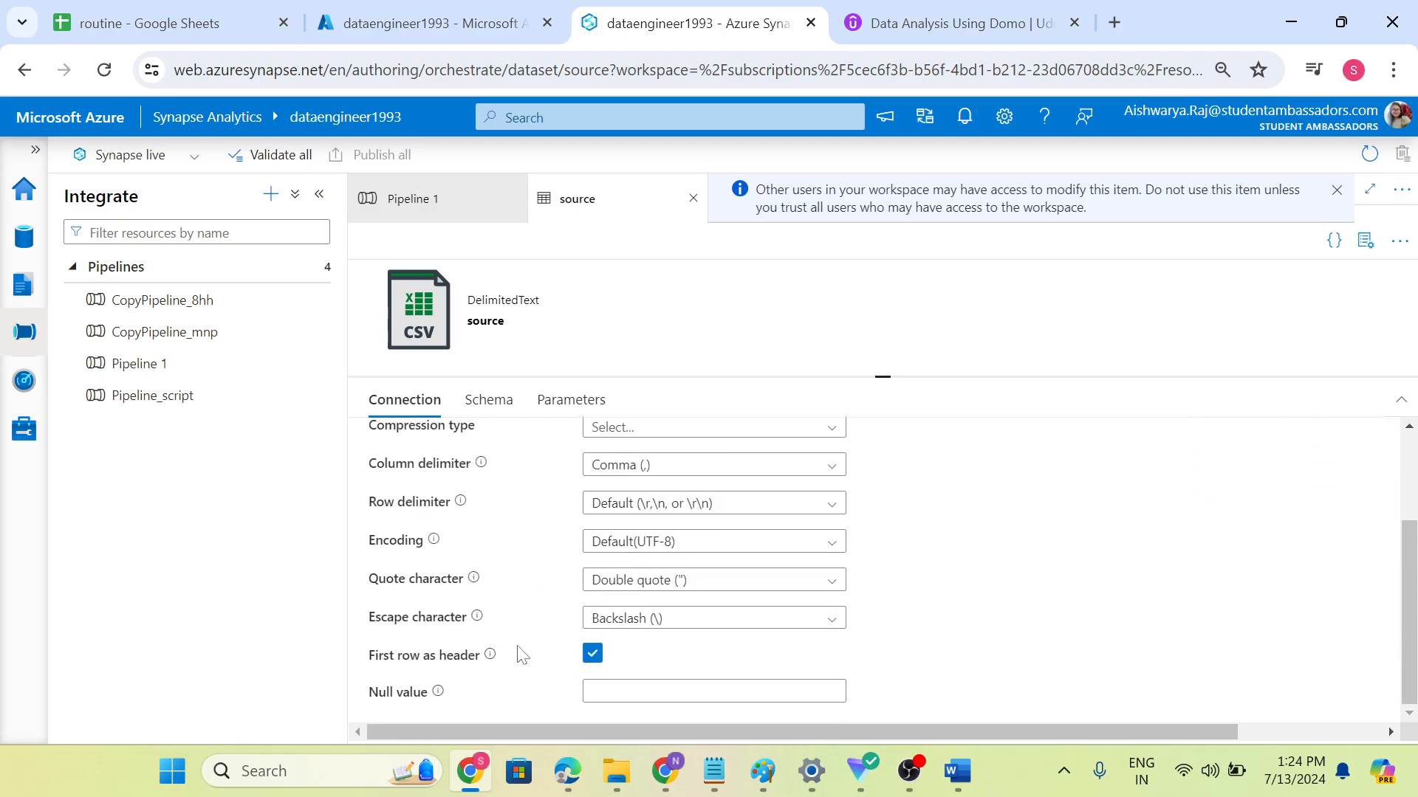
scroll(521, 655, "up", 3)
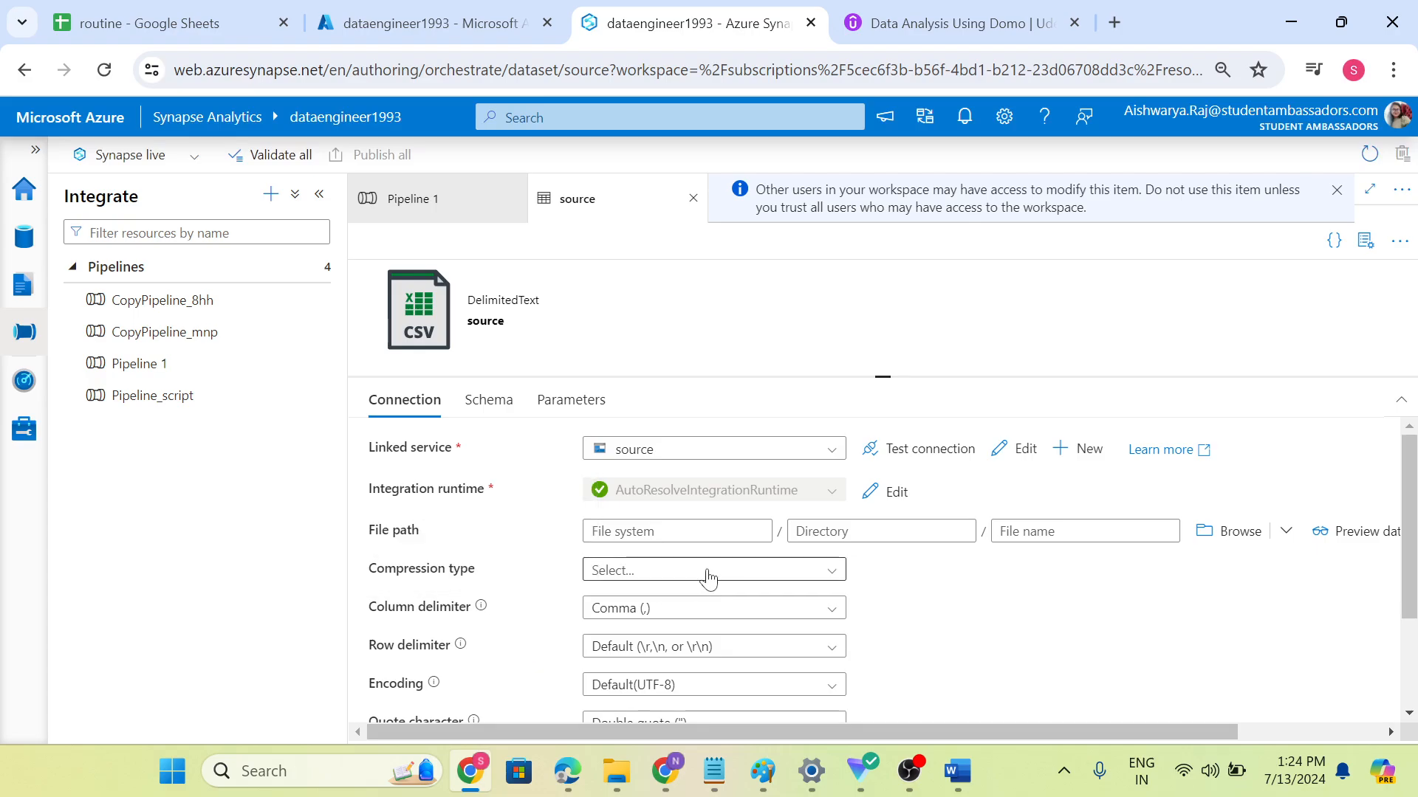
Step: Review the available compression types for the source dataset without selecting one
left_click(709, 580)
scroll(738, 650, "down", 2)
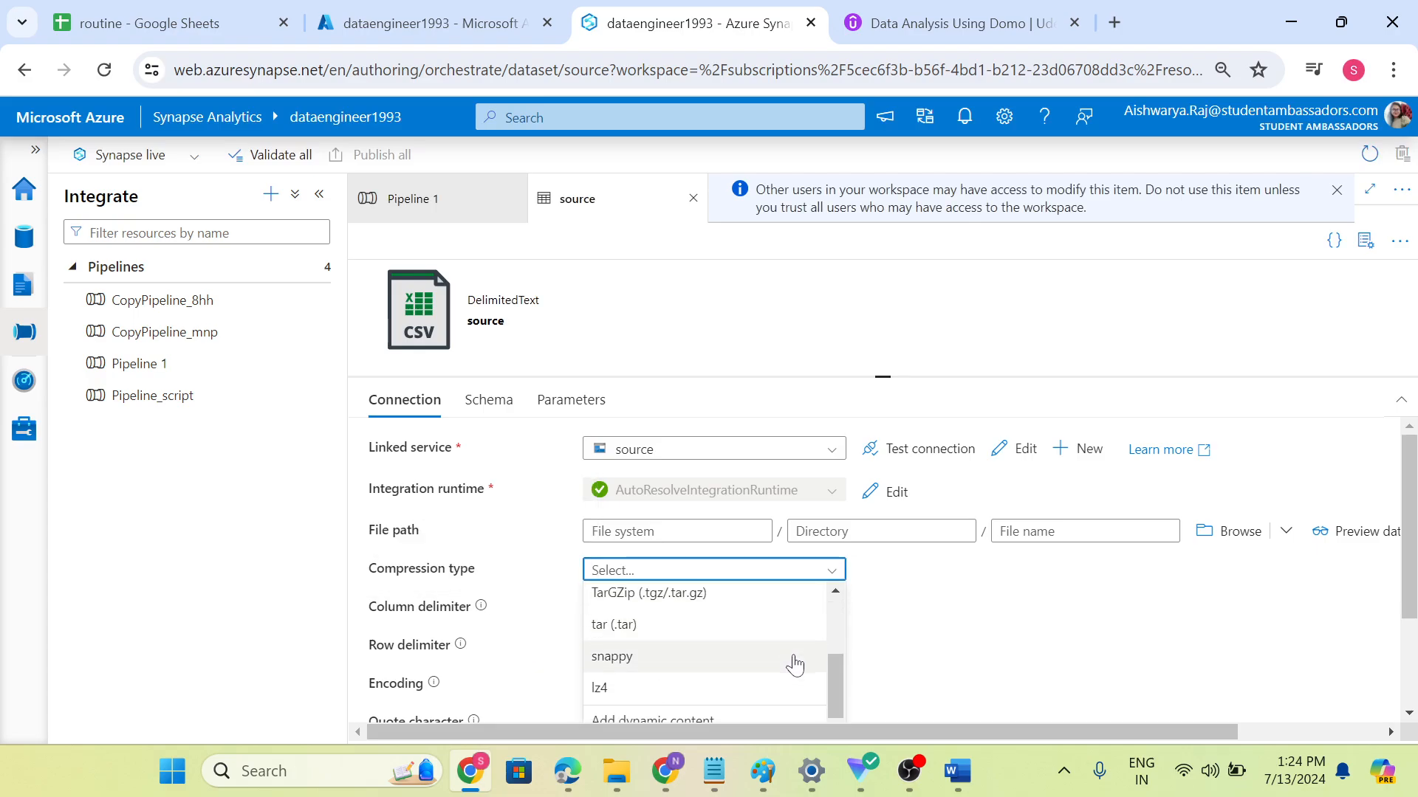
scroll(796, 666, "down", 3)
left_click(948, 608)
scroll(484, 644, "up", 3)
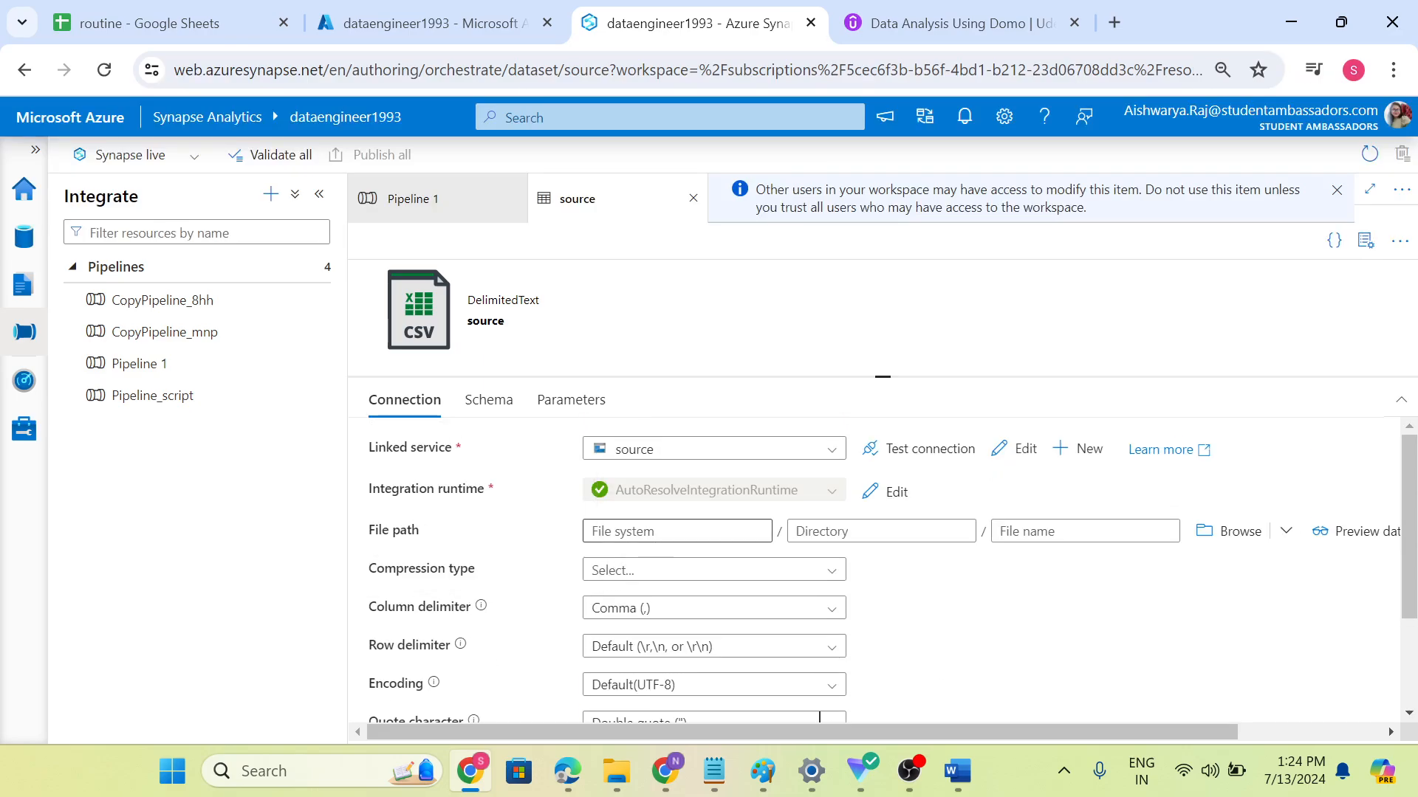
Step: Check the dataset's file system, directory and file name fields against the dataset properties table in the Word document "synapse copy activity"
left_click(664, 532)
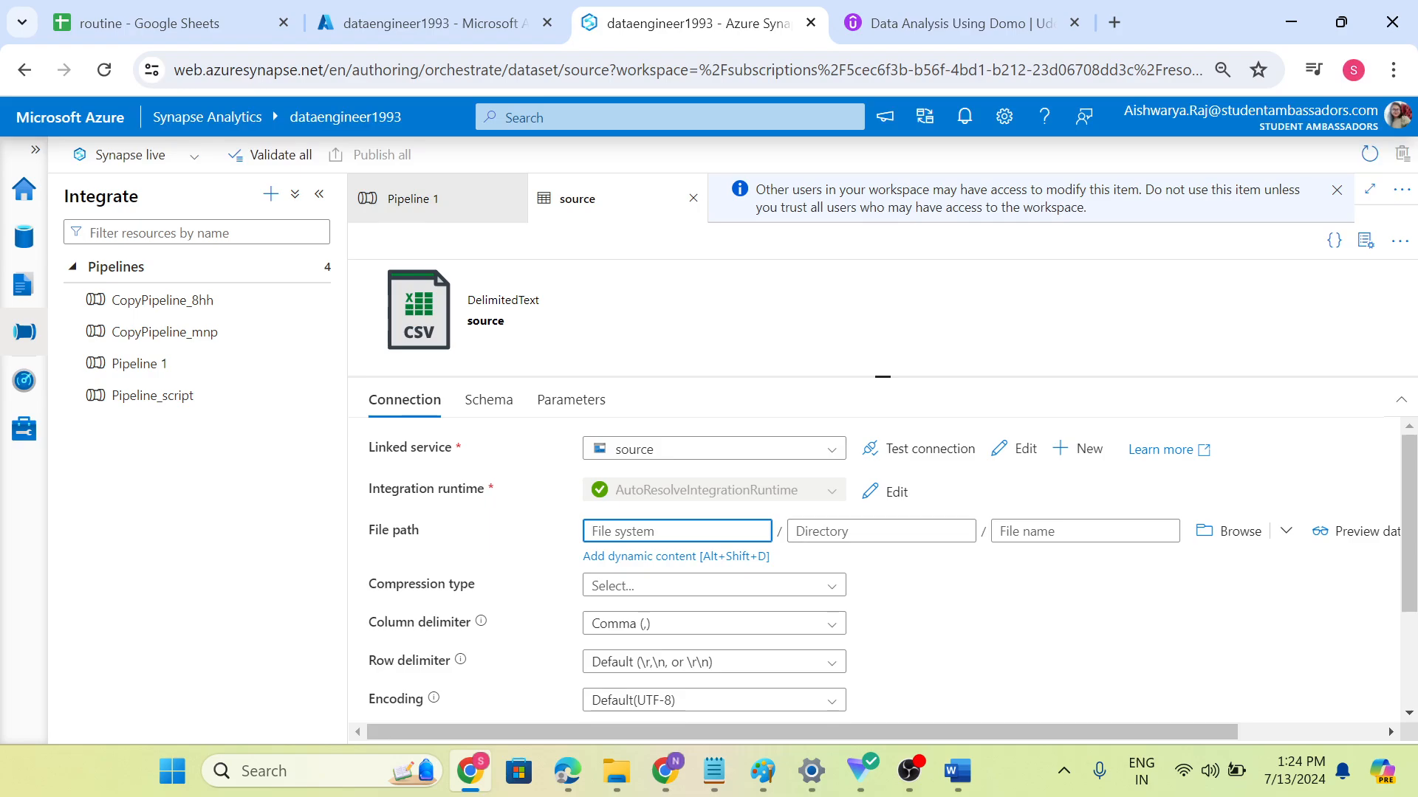
left_click(881, 531)
left_click(1085, 532)
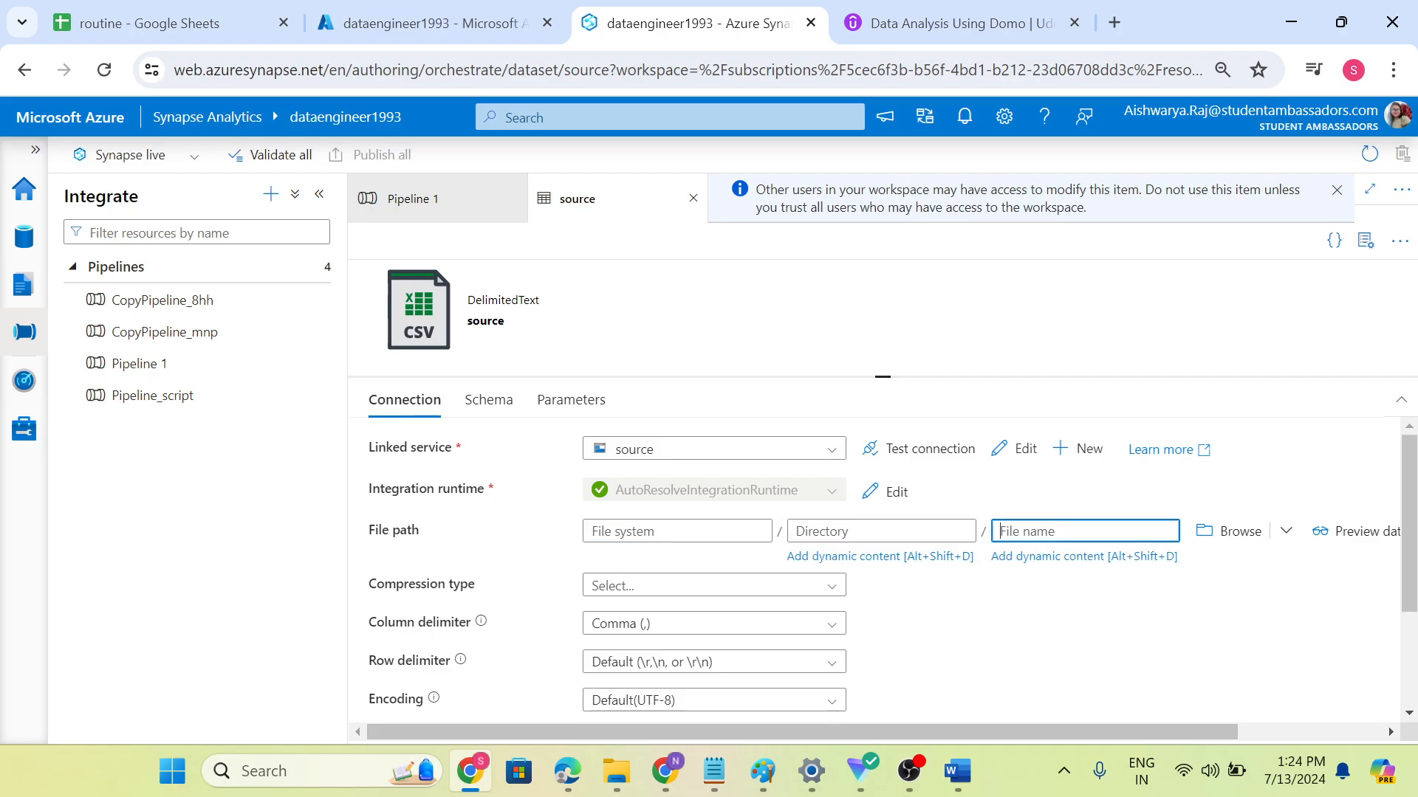
left_click(957, 771)
scroll(406, 613, "down", 3)
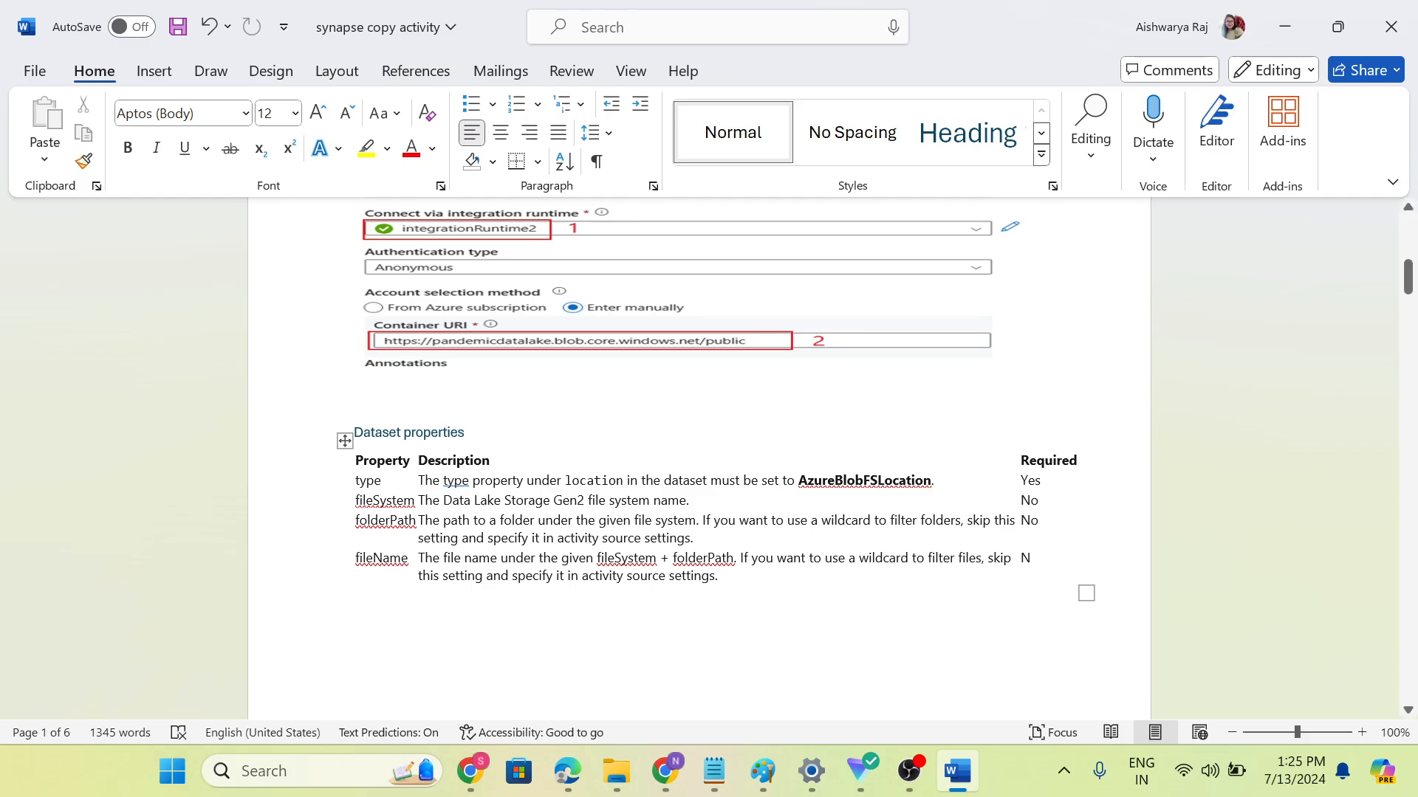
left_click(470, 771)
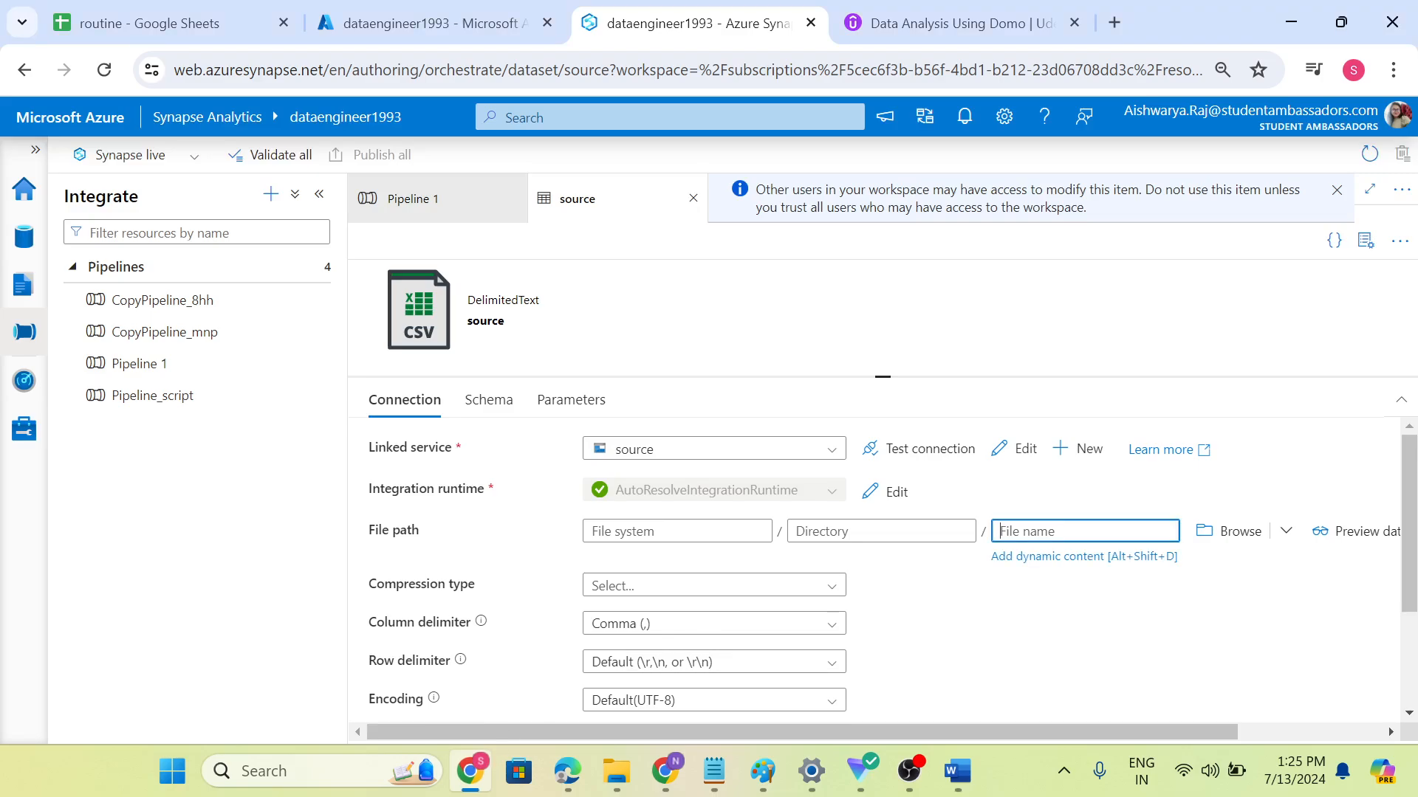
Step: Browse the storage and set the source dataset's file path to the source folder
left_click(677, 531)
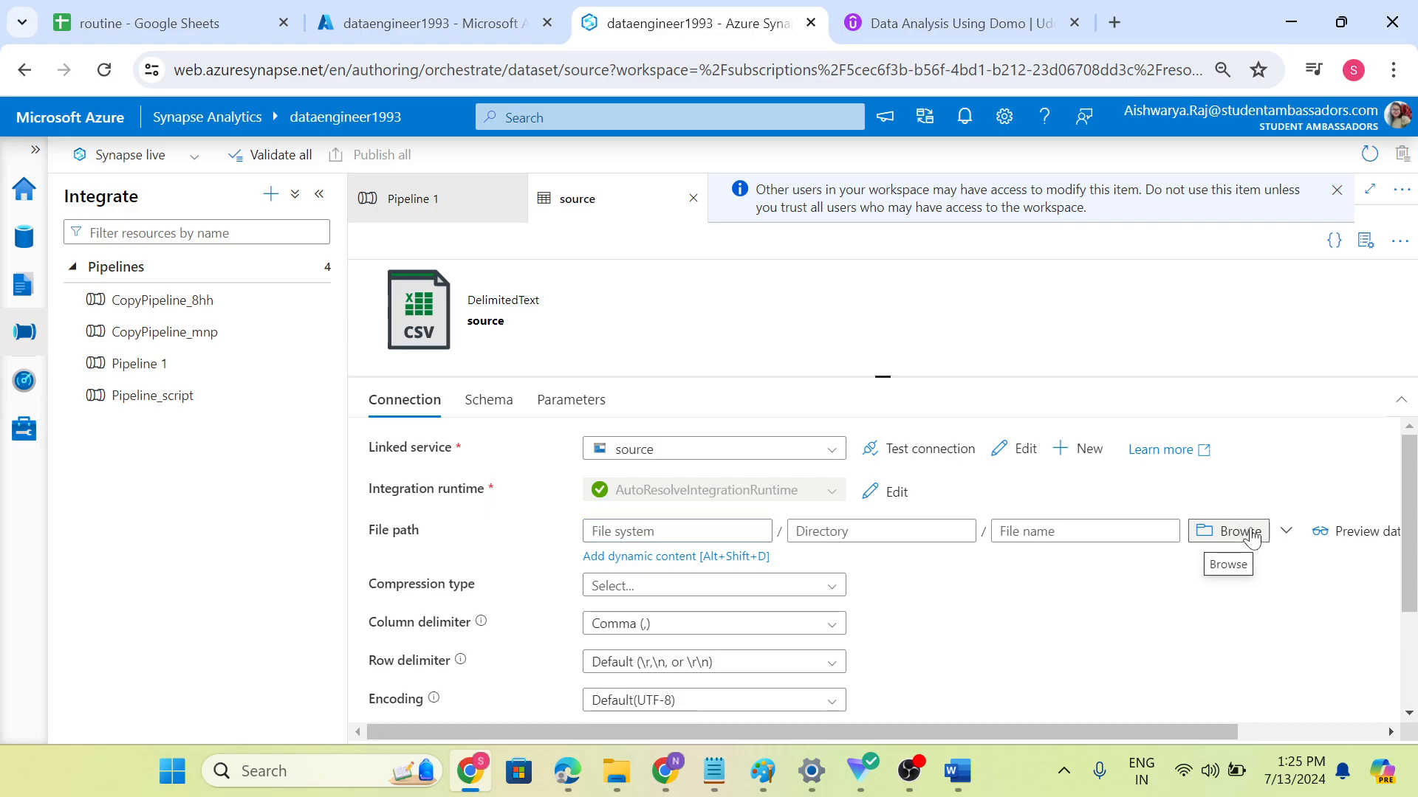
left_click(1241, 531)
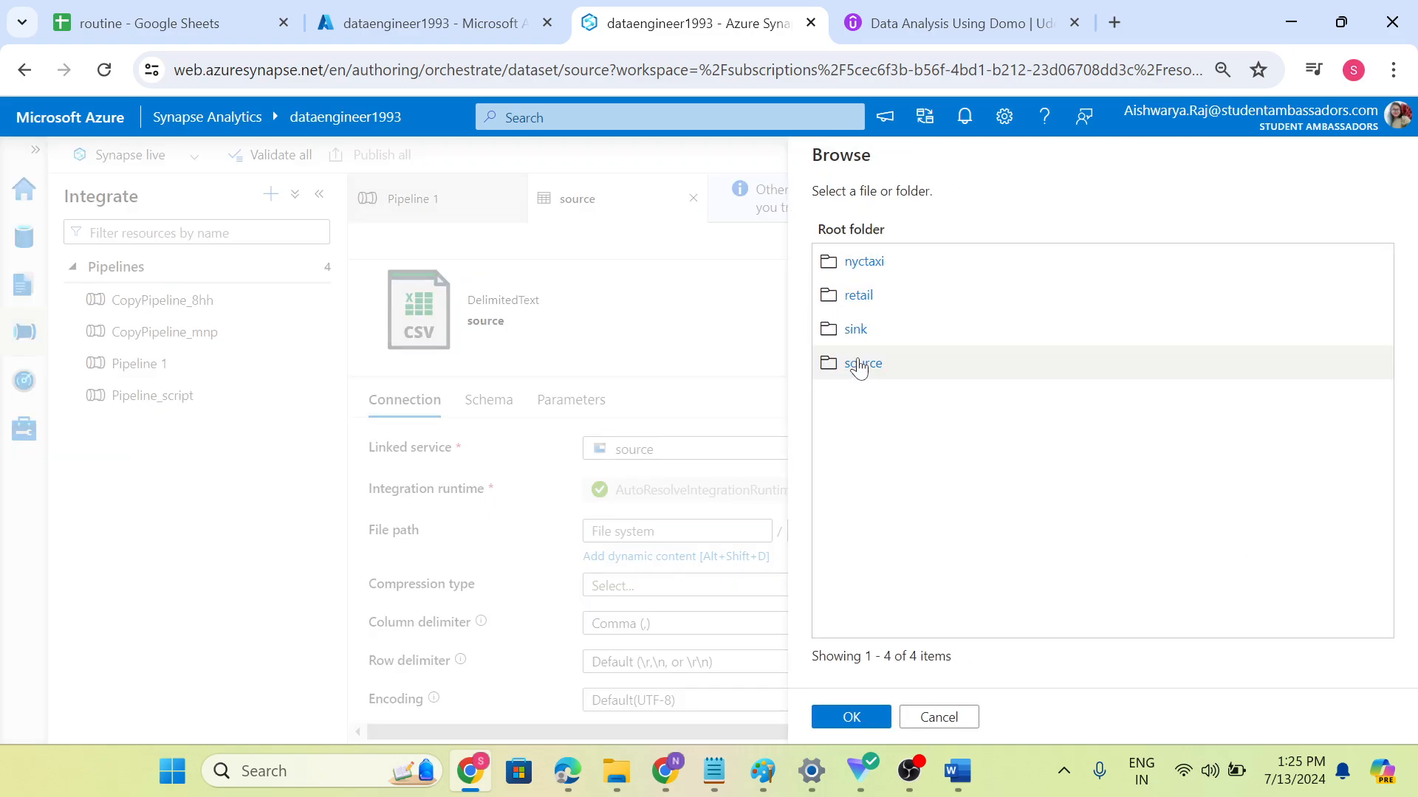
left_click(863, 363)
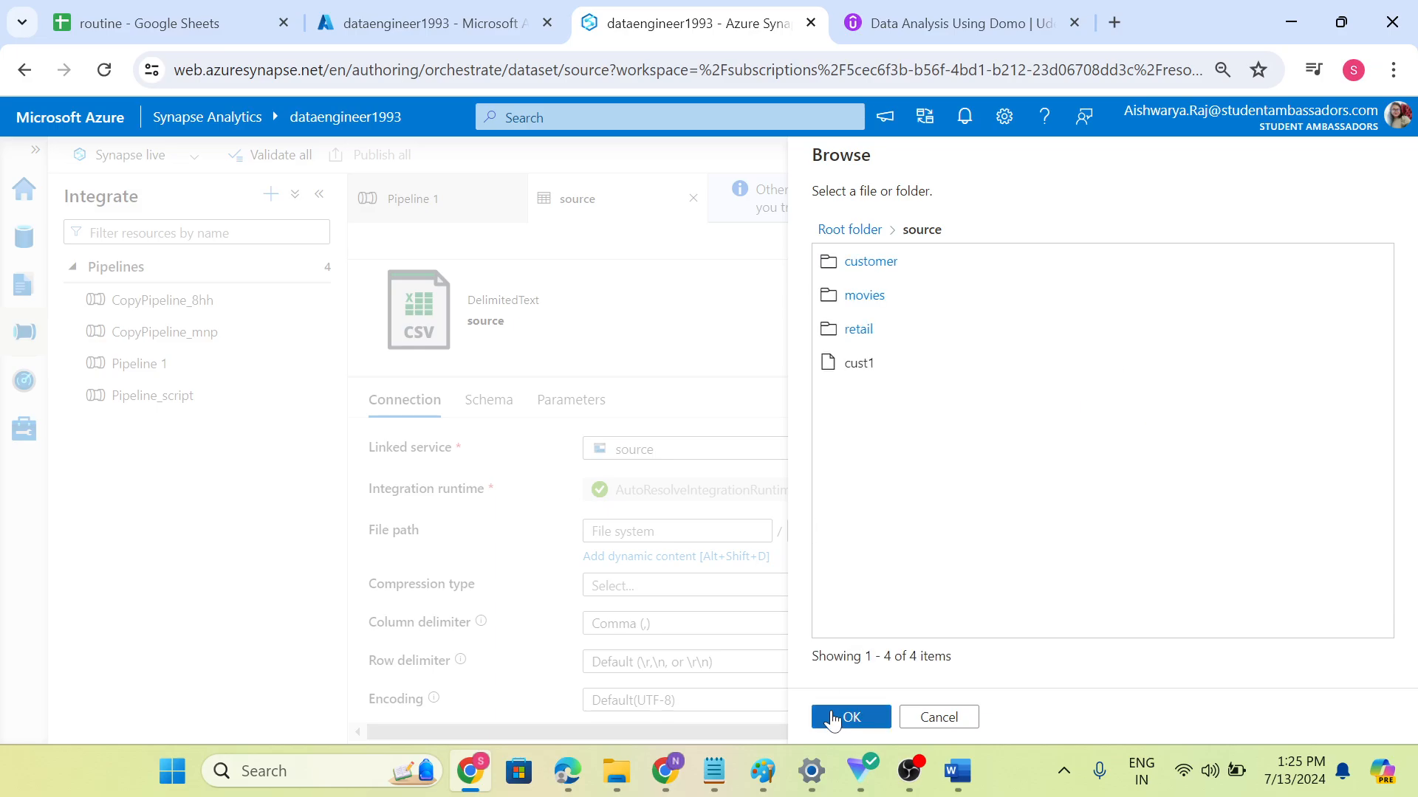
left_click(835, 717)
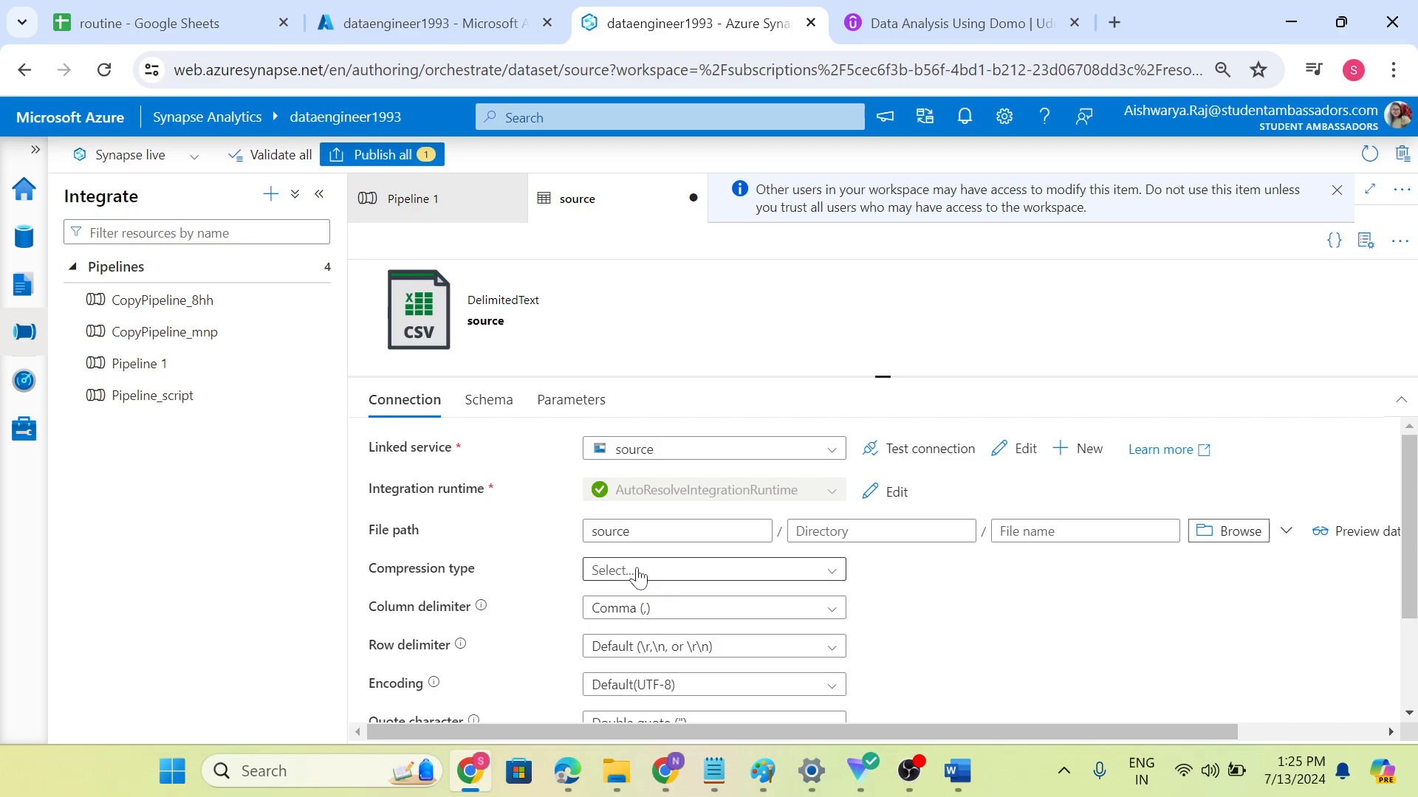
Step: Compare the dataset's directory field with the Copy data1 source path settings in Pipeline 1, keeping Wildcard file path as the type
left_click(809, 531)
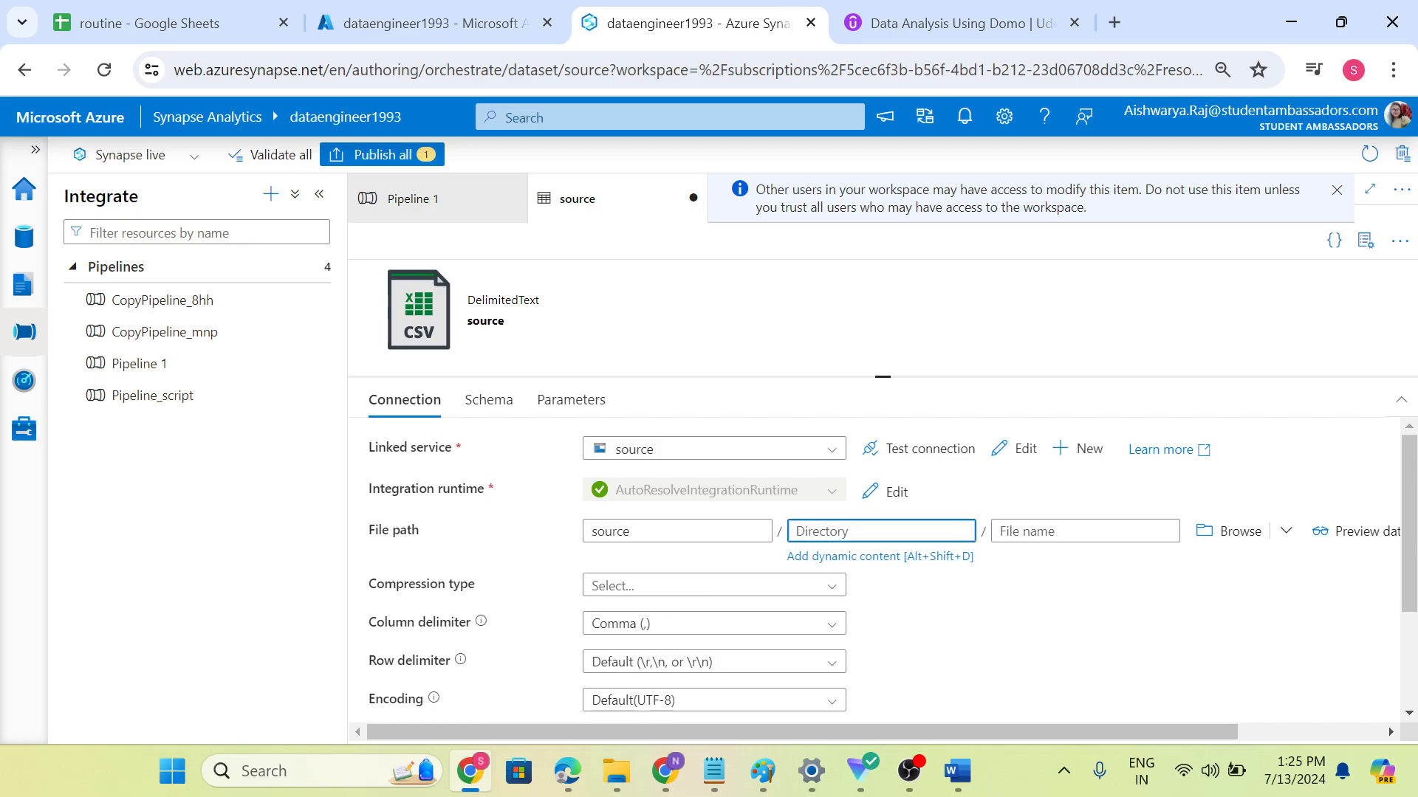
left_click(413, 197)
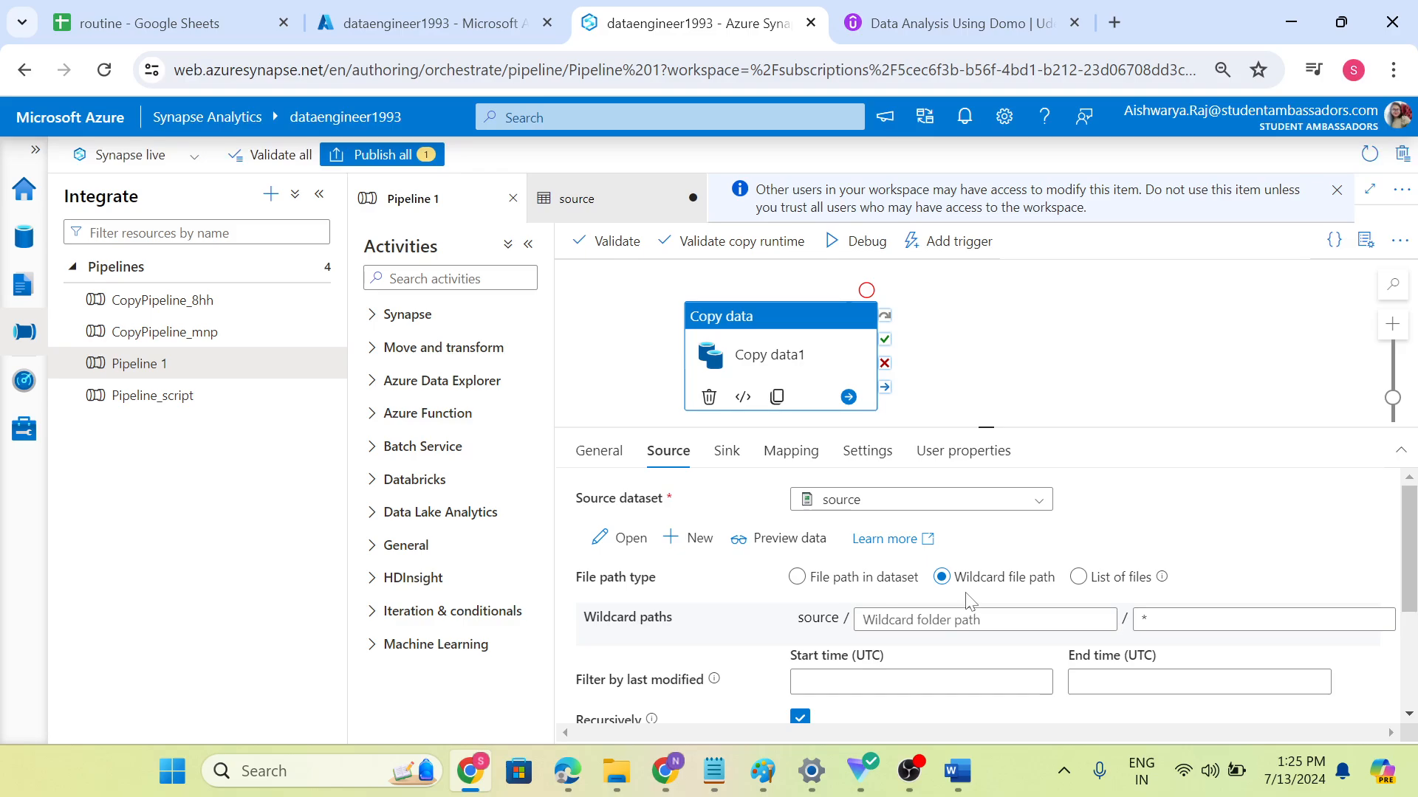
left_click(604, 215)
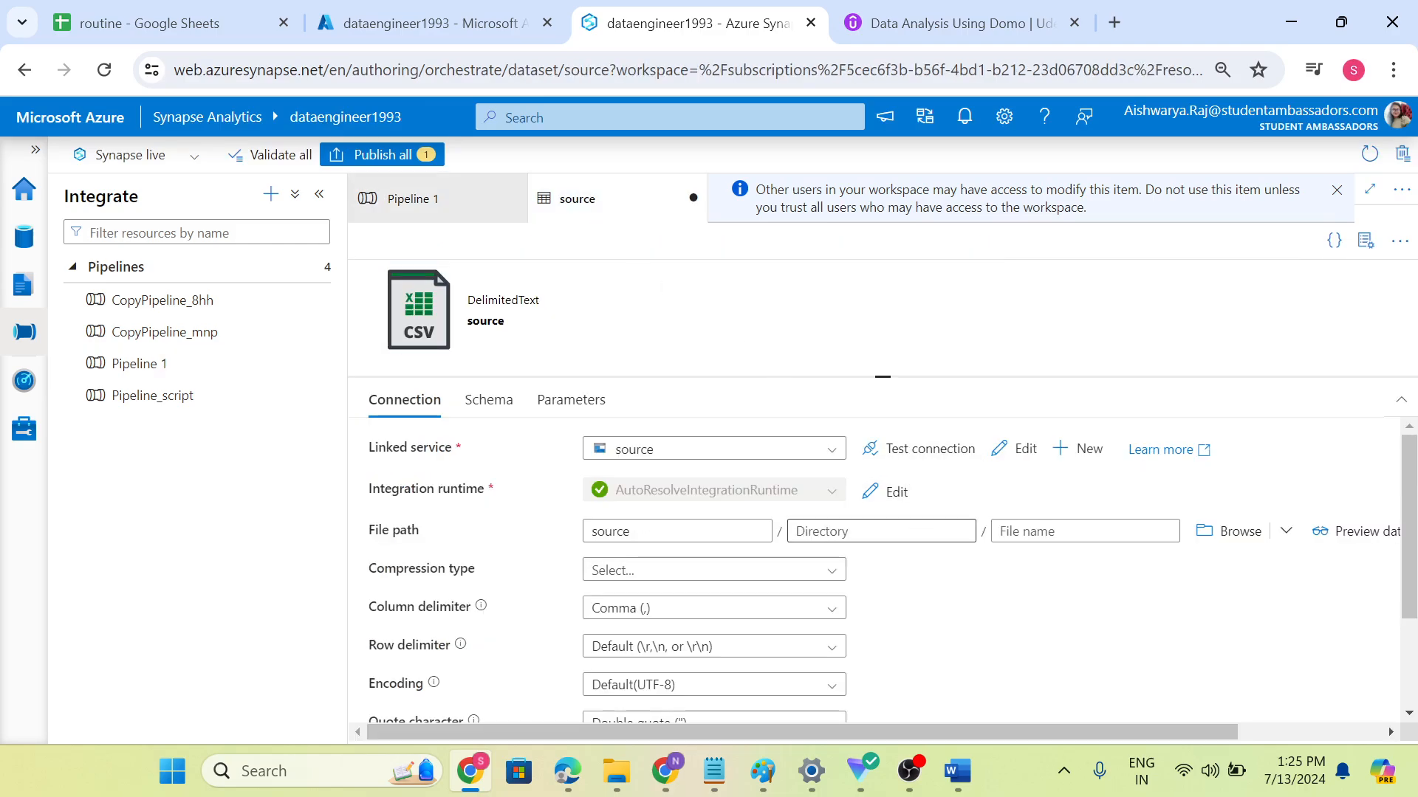
left_click(849, 530)
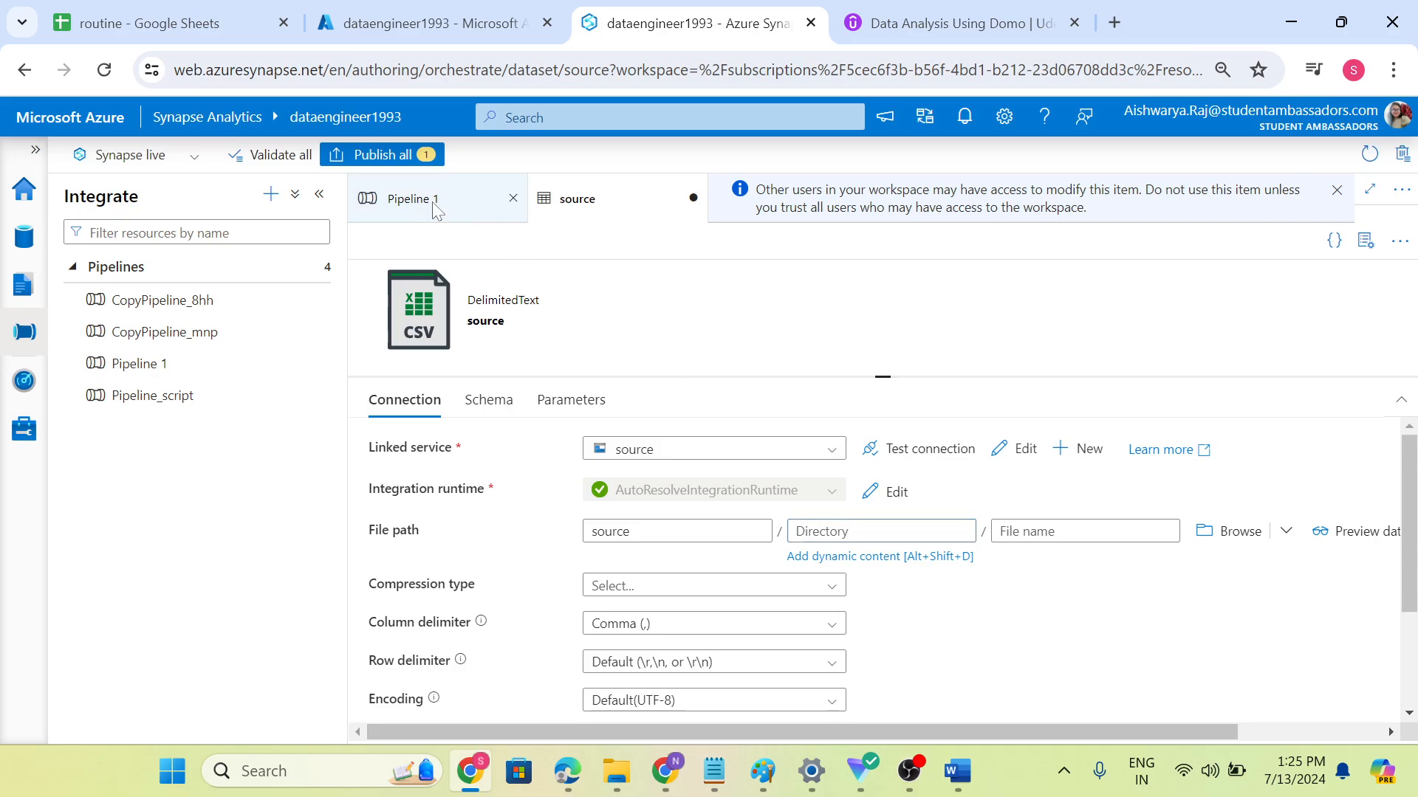
left_click(436, 210)
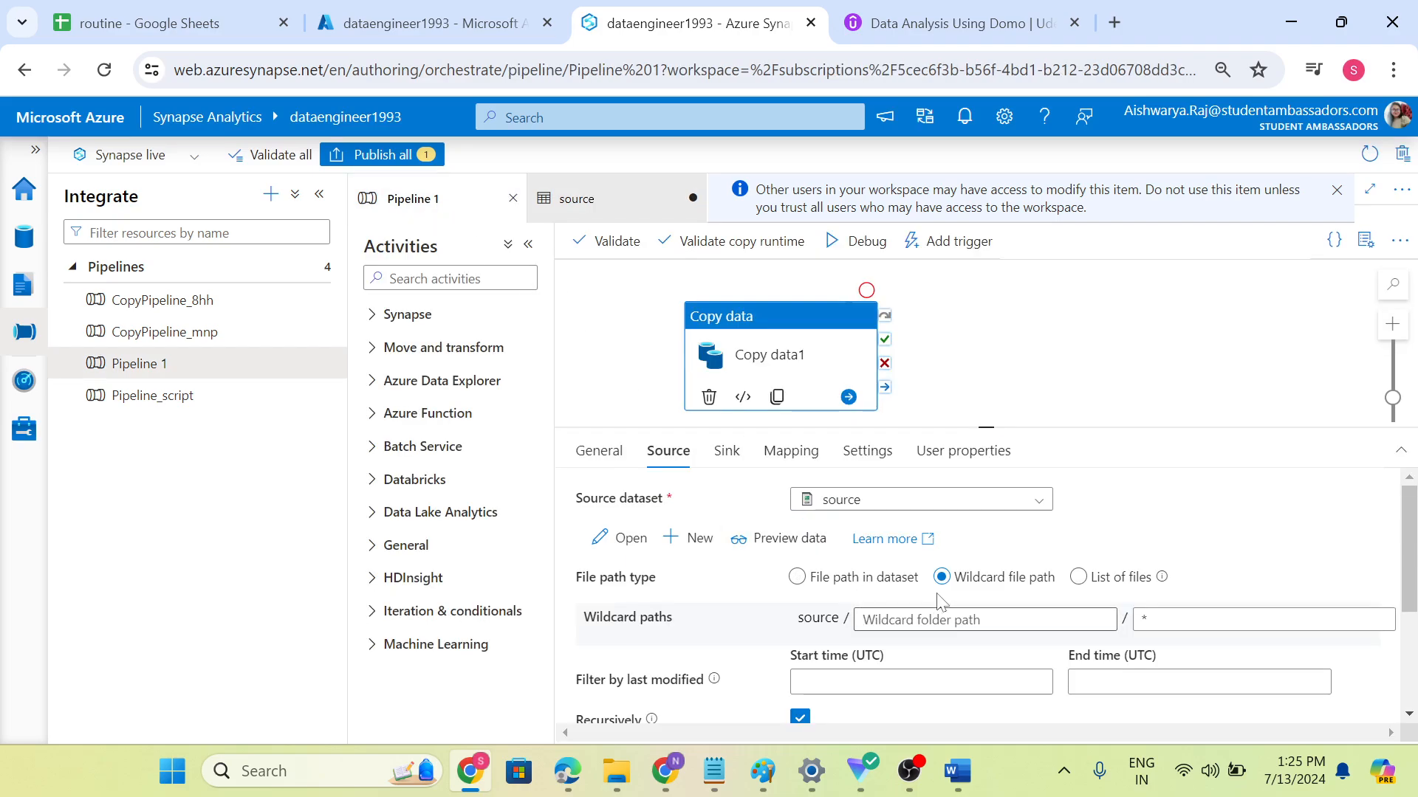
left_click(573, 204)
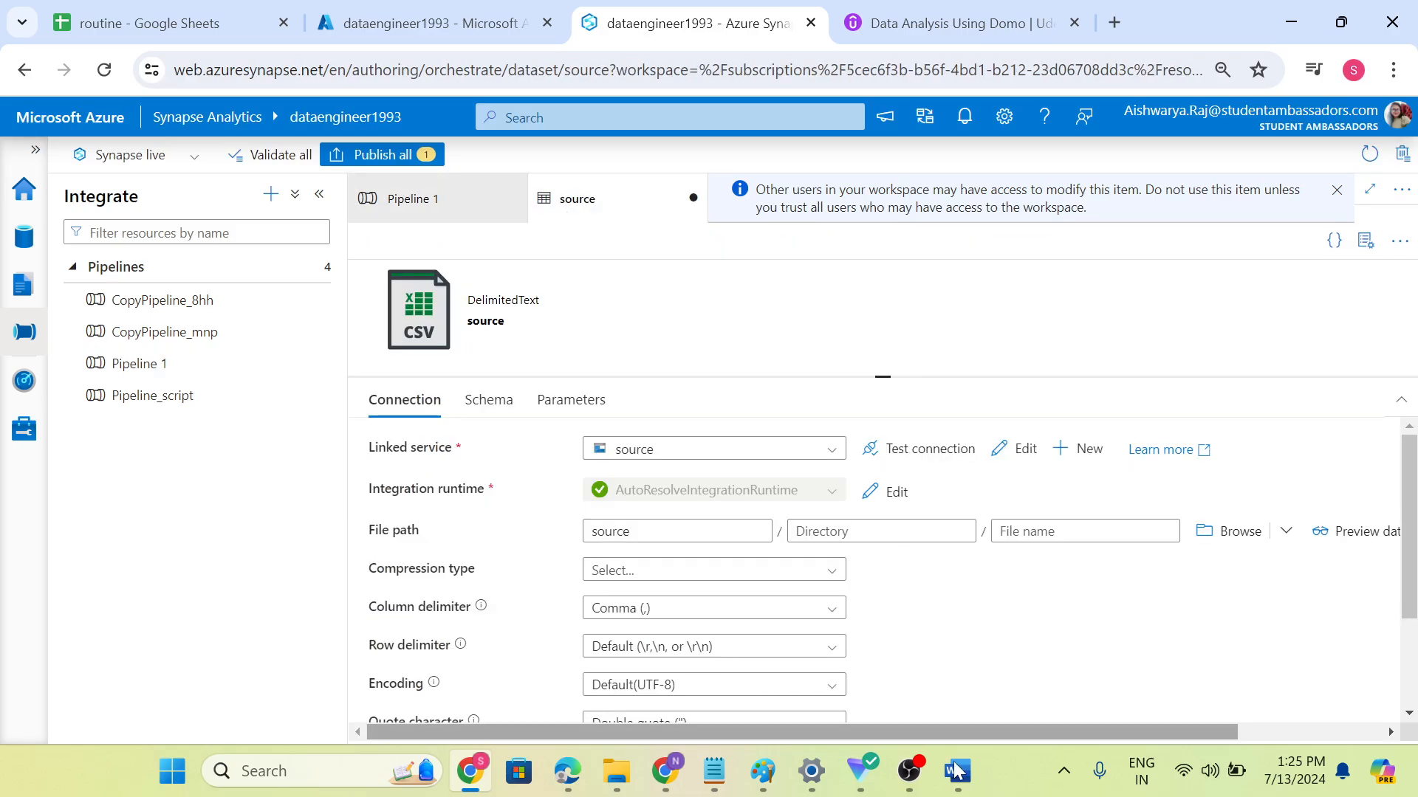
left_click(432, 216)
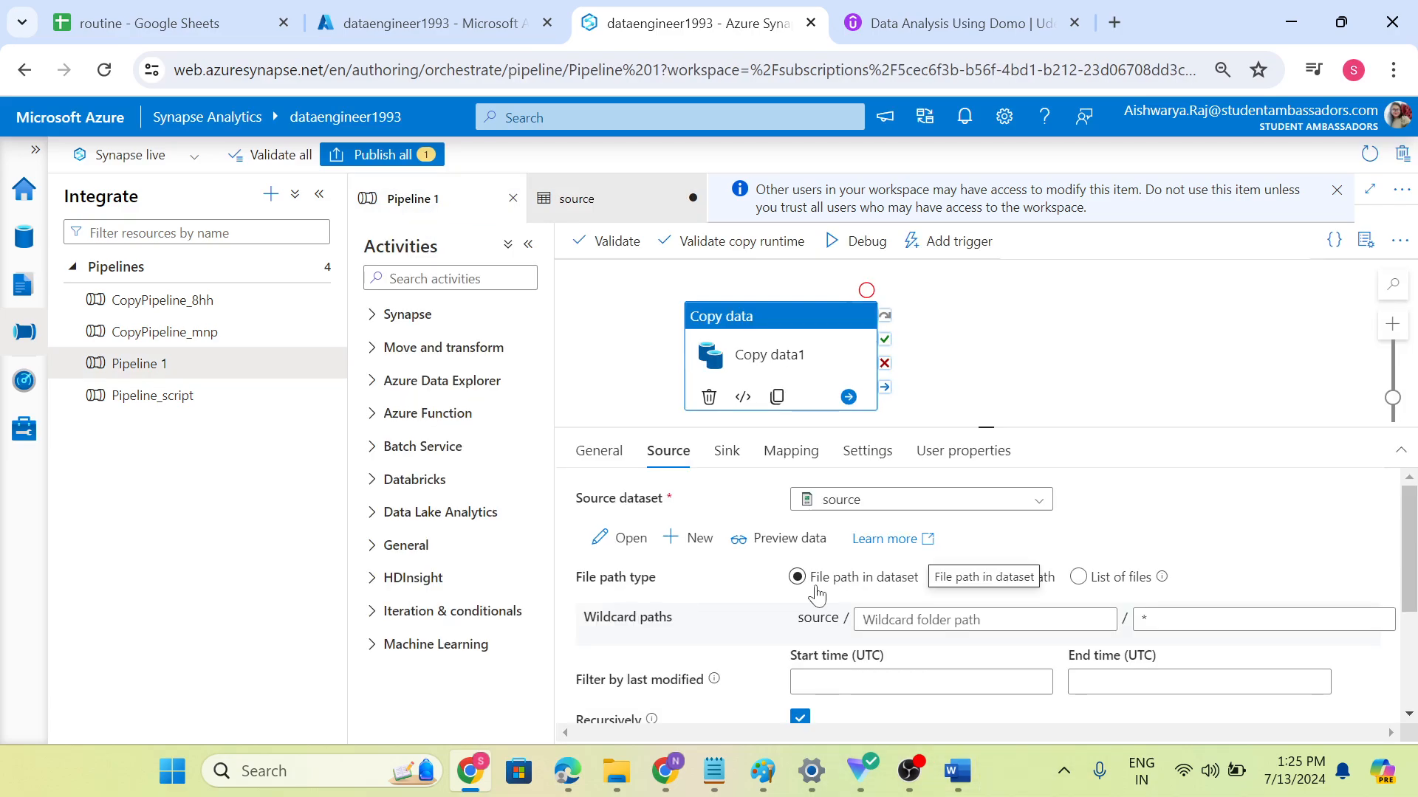
left_click(942, 577)
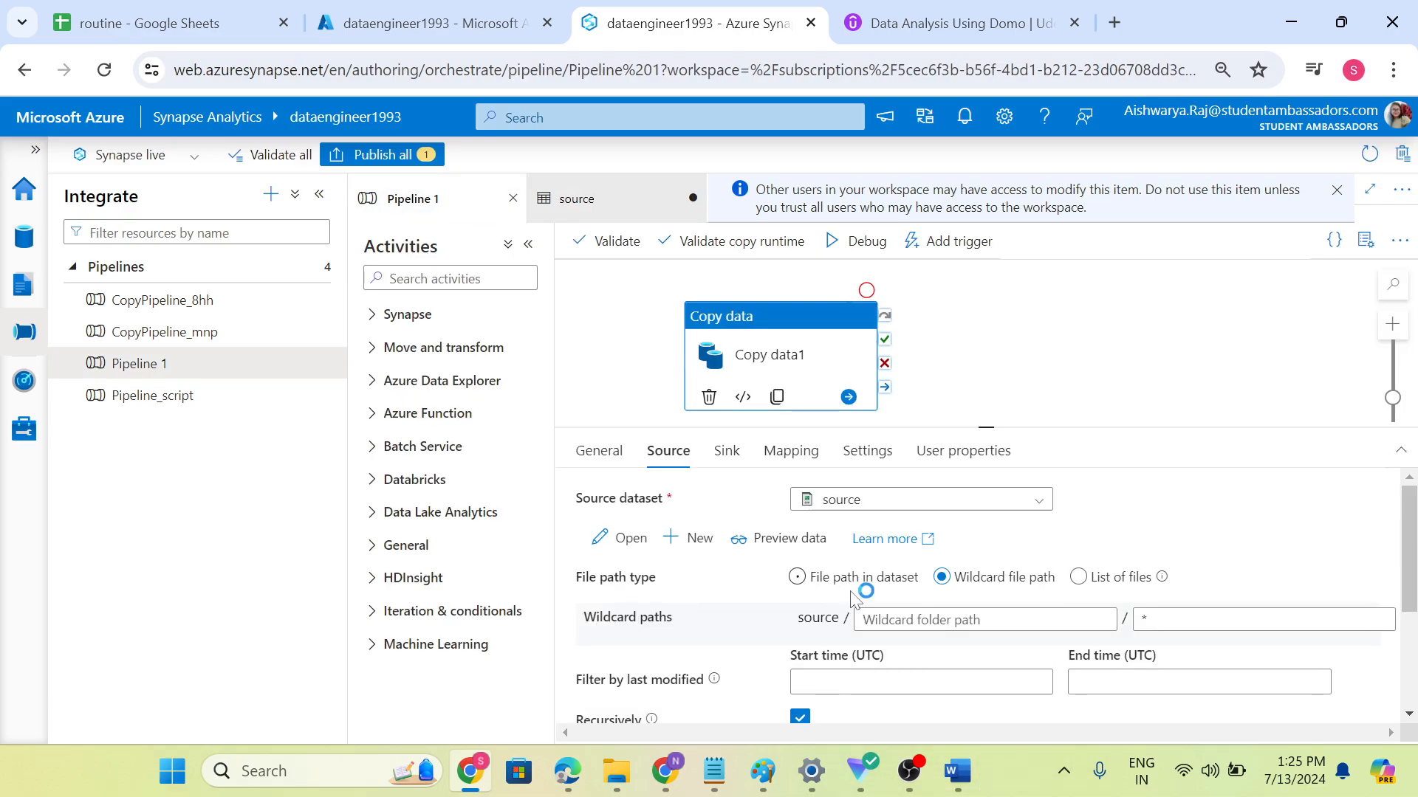
Step: Reread the folder and file name properties in the Word notes and compare them with the source dataset's path fields
left_click(958, 772)
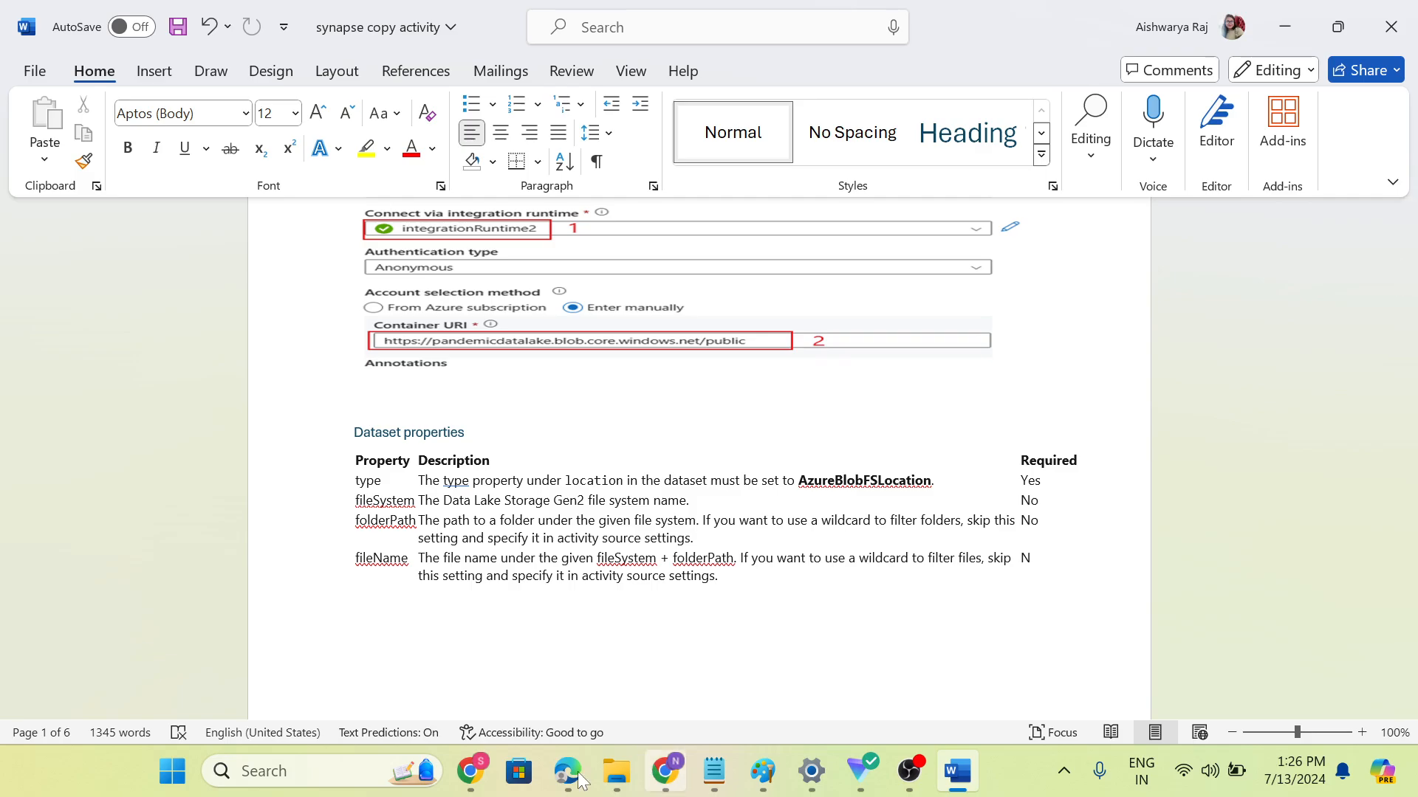
left_click(471, 771)
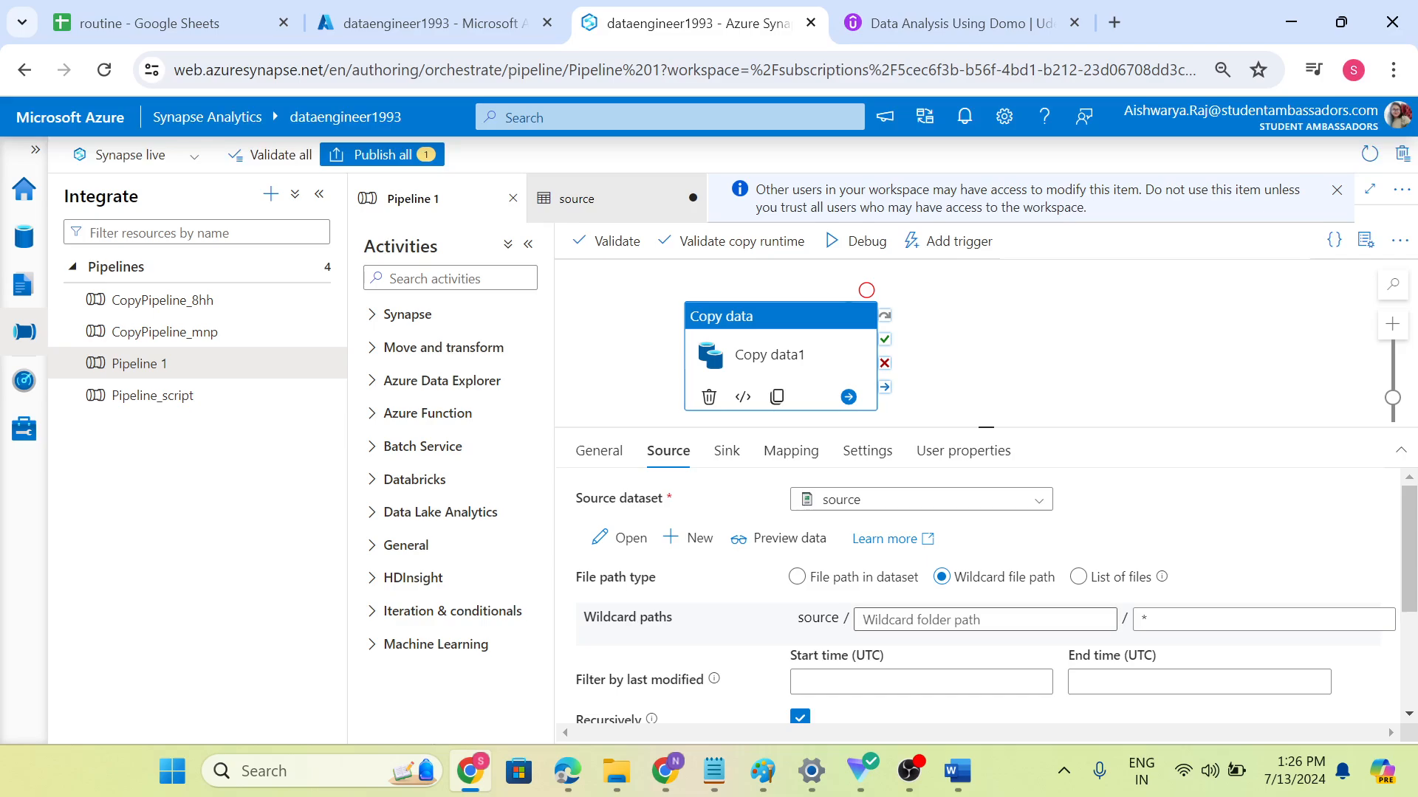
left_click(596, 212)
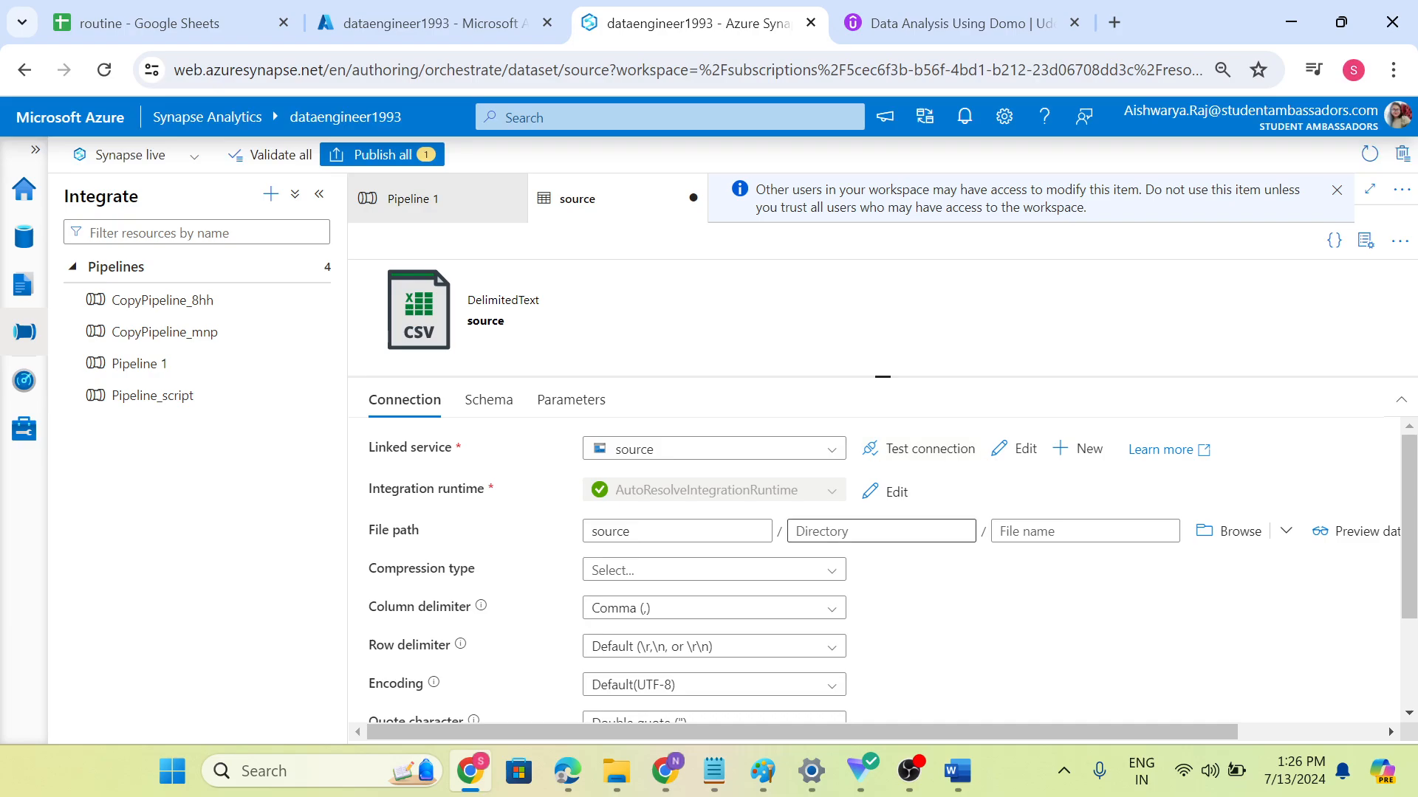
left_click(881, 532)
left_click(1084, 532)
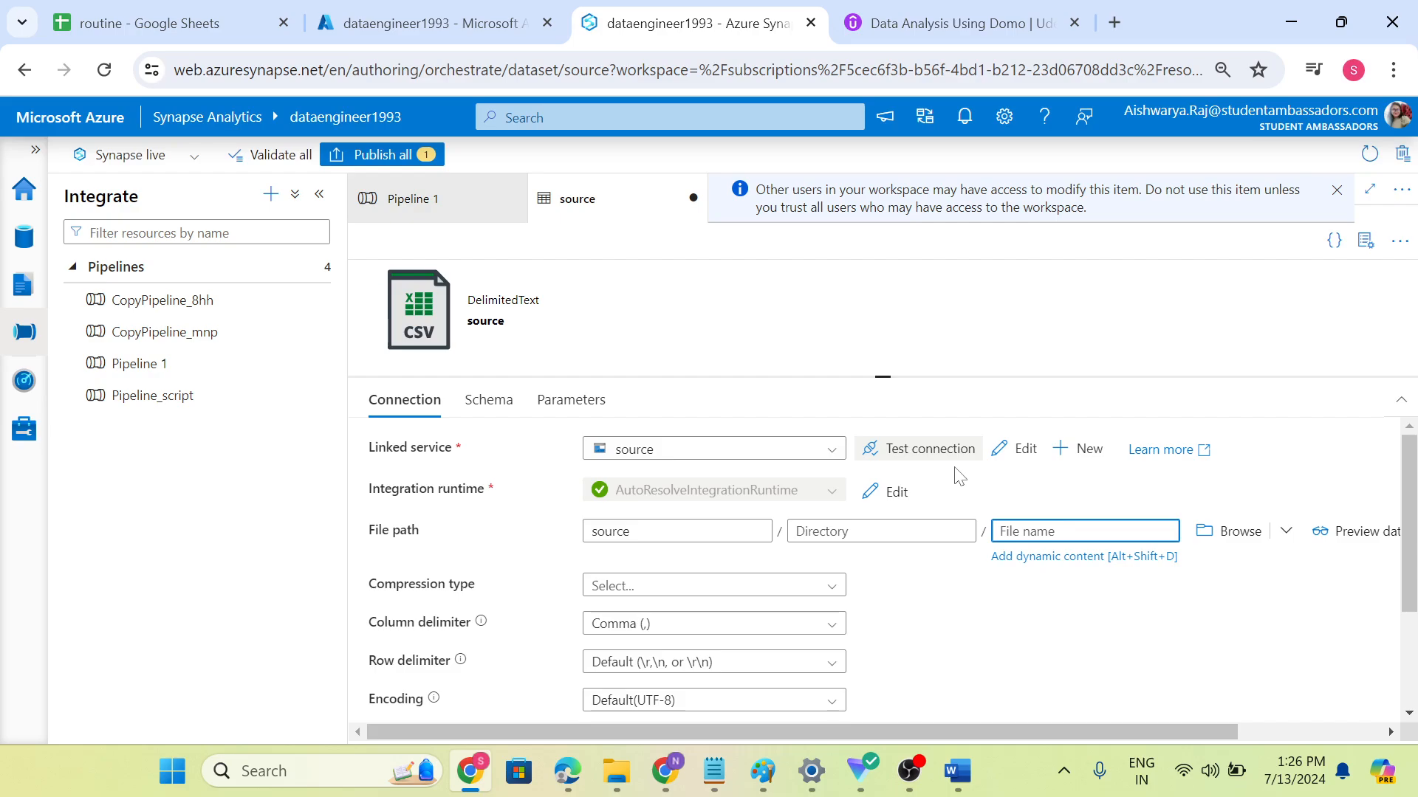
left_click(473, 211)
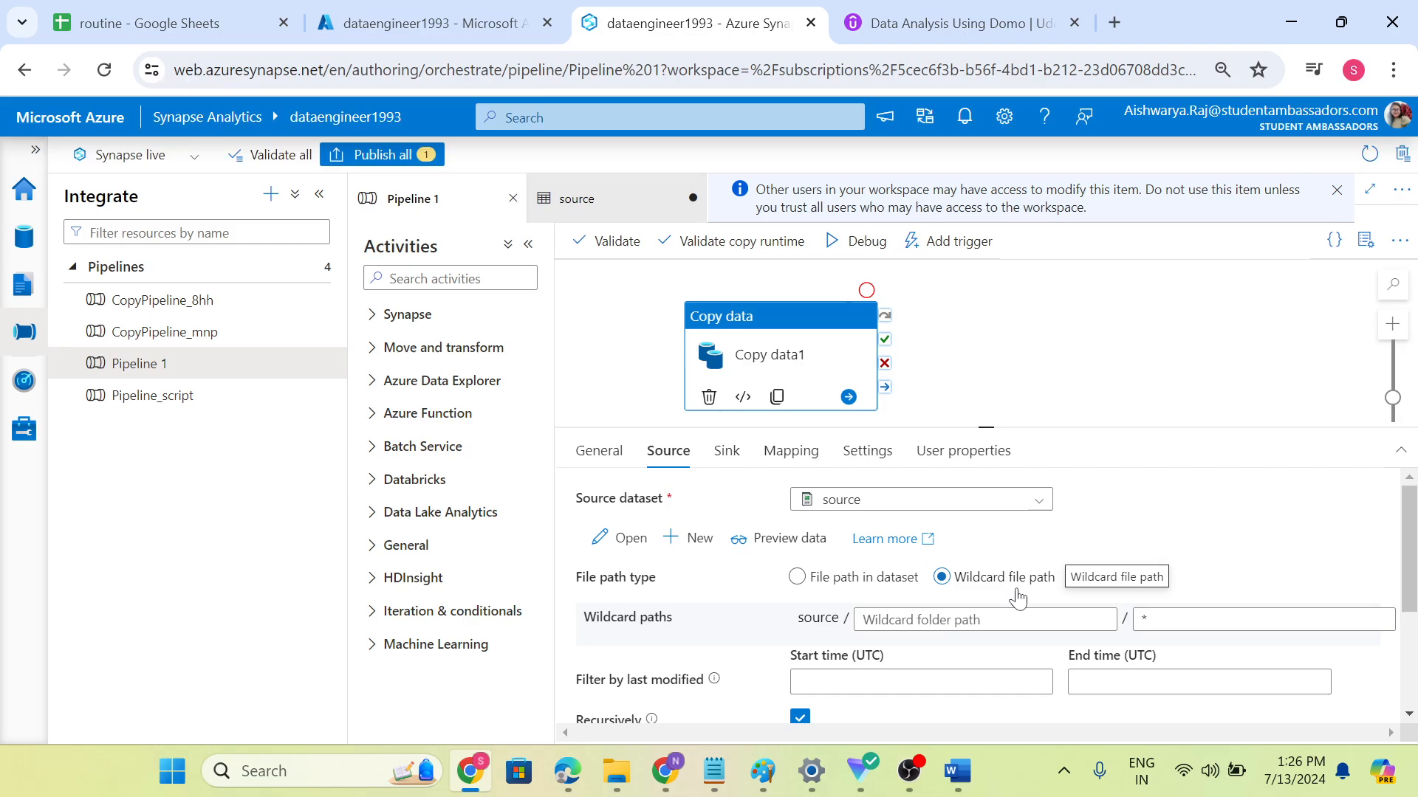
Step: Try a .csv extension after the asterisk in the wildcard file name of the Copy data1 source
left_click(985, 619)
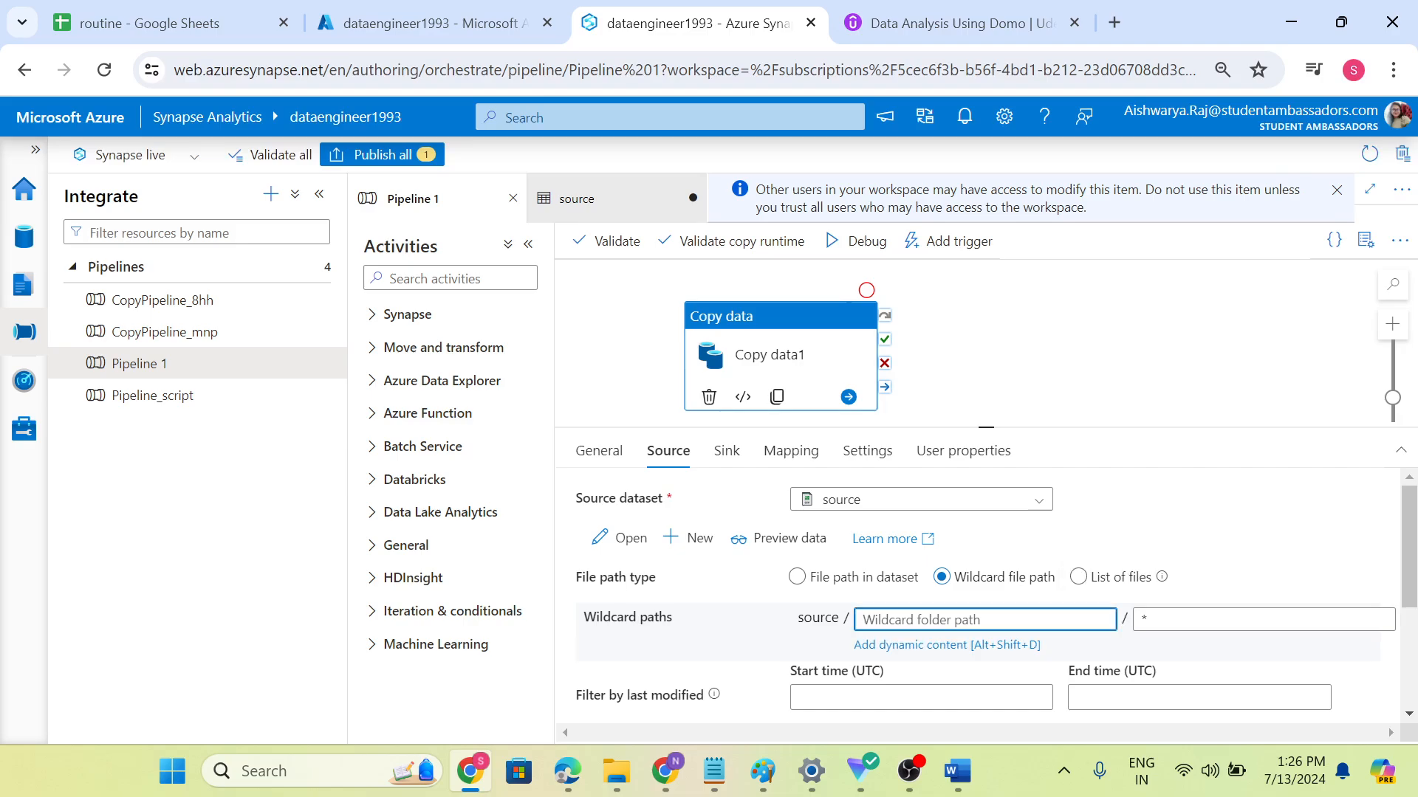
double_click(818, 618)
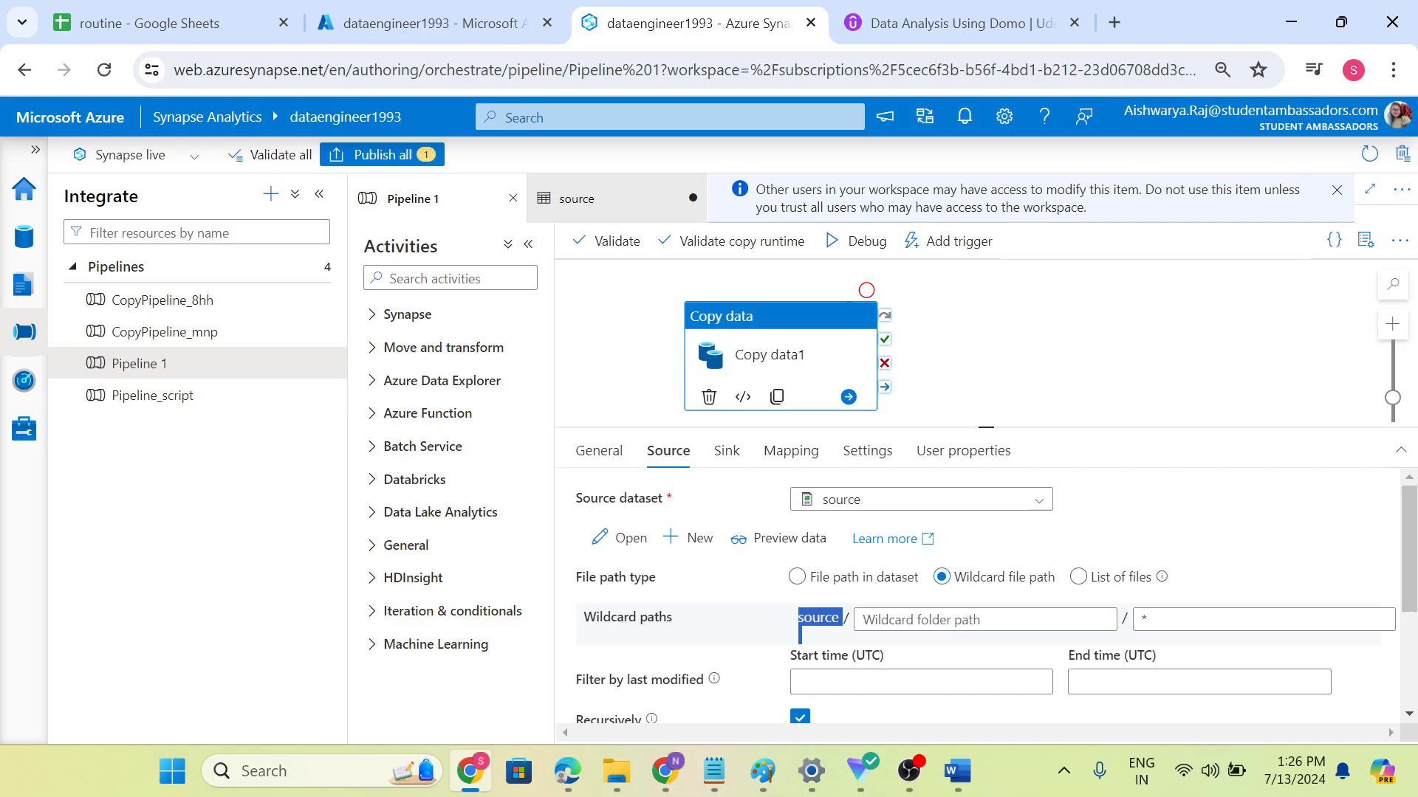
left_click(985, 619)
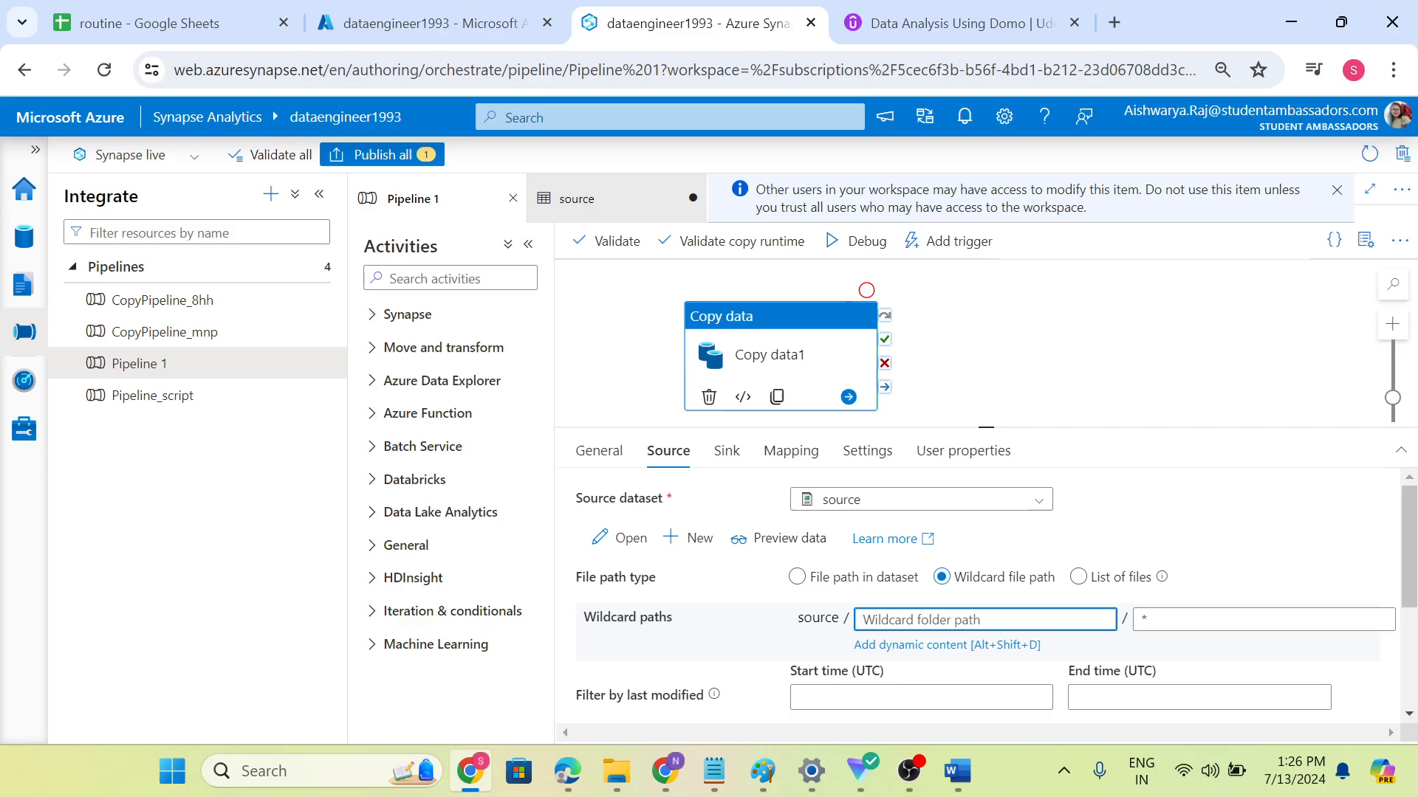
left_click(1149, 620)
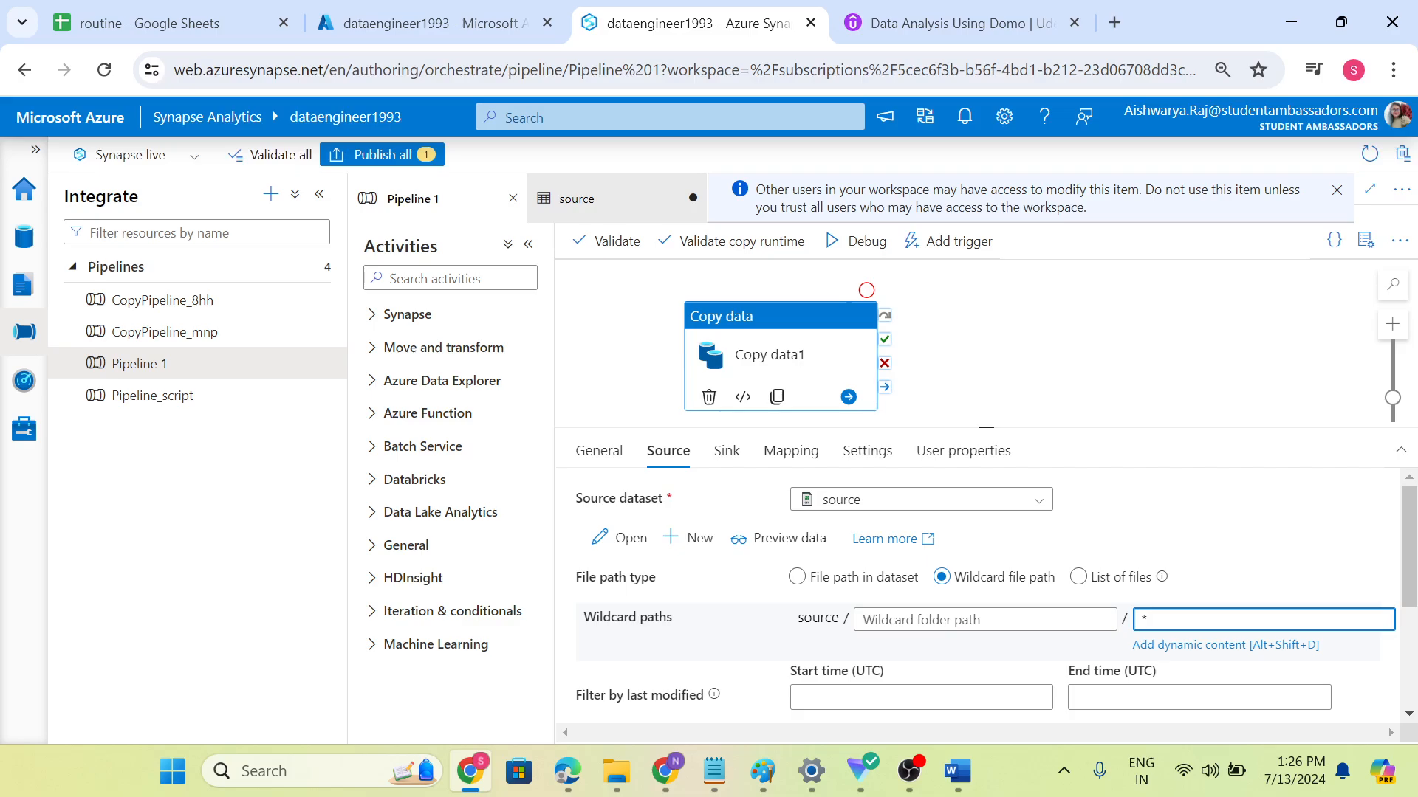
key("ctrl+a")
key("Right")
type(".csv")
key("BackSpace")
key("BackSpace")
Step: Open the sink dataset from the Copy data1 sink settings, review its connection and file path fields, and close it
left_click(729, 454)
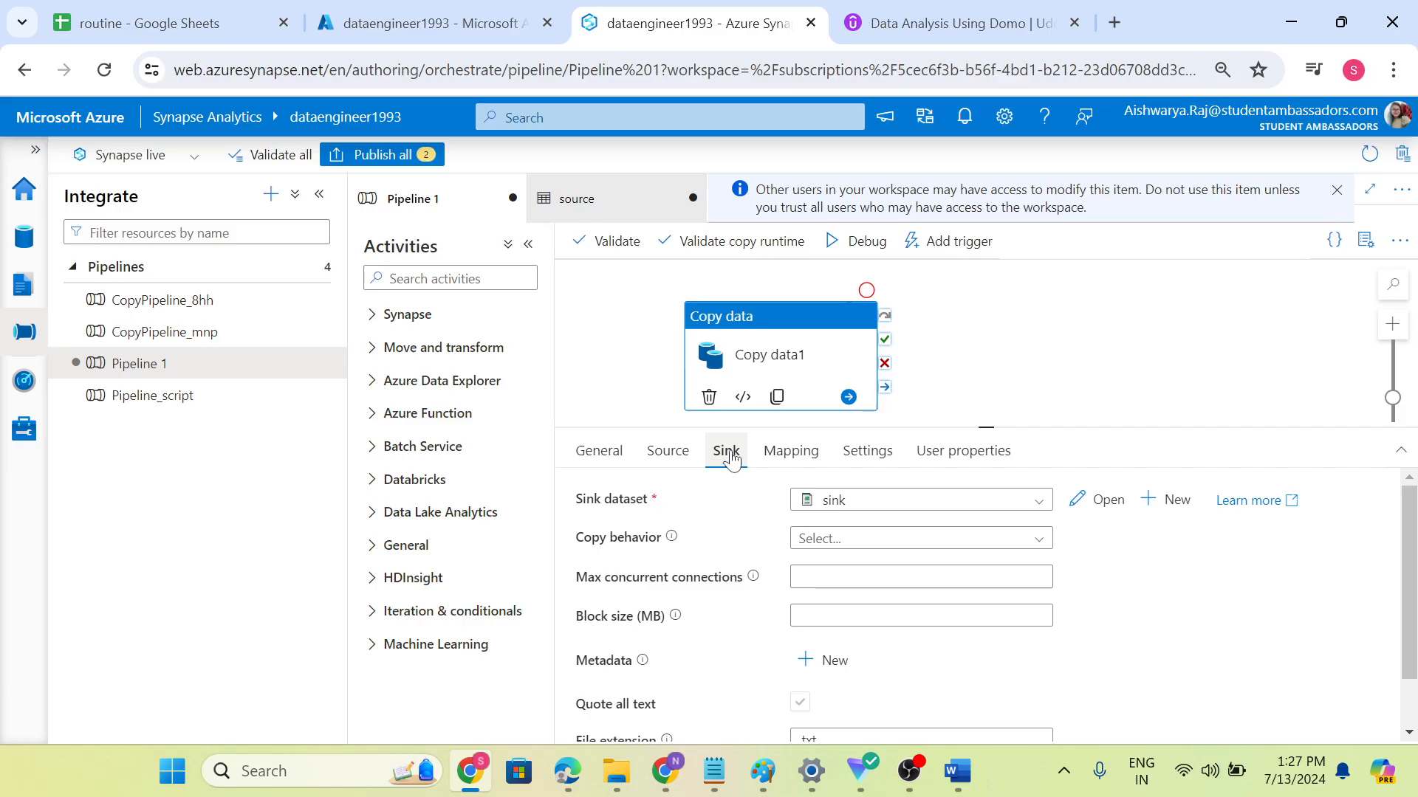
left_click(1105, 501)
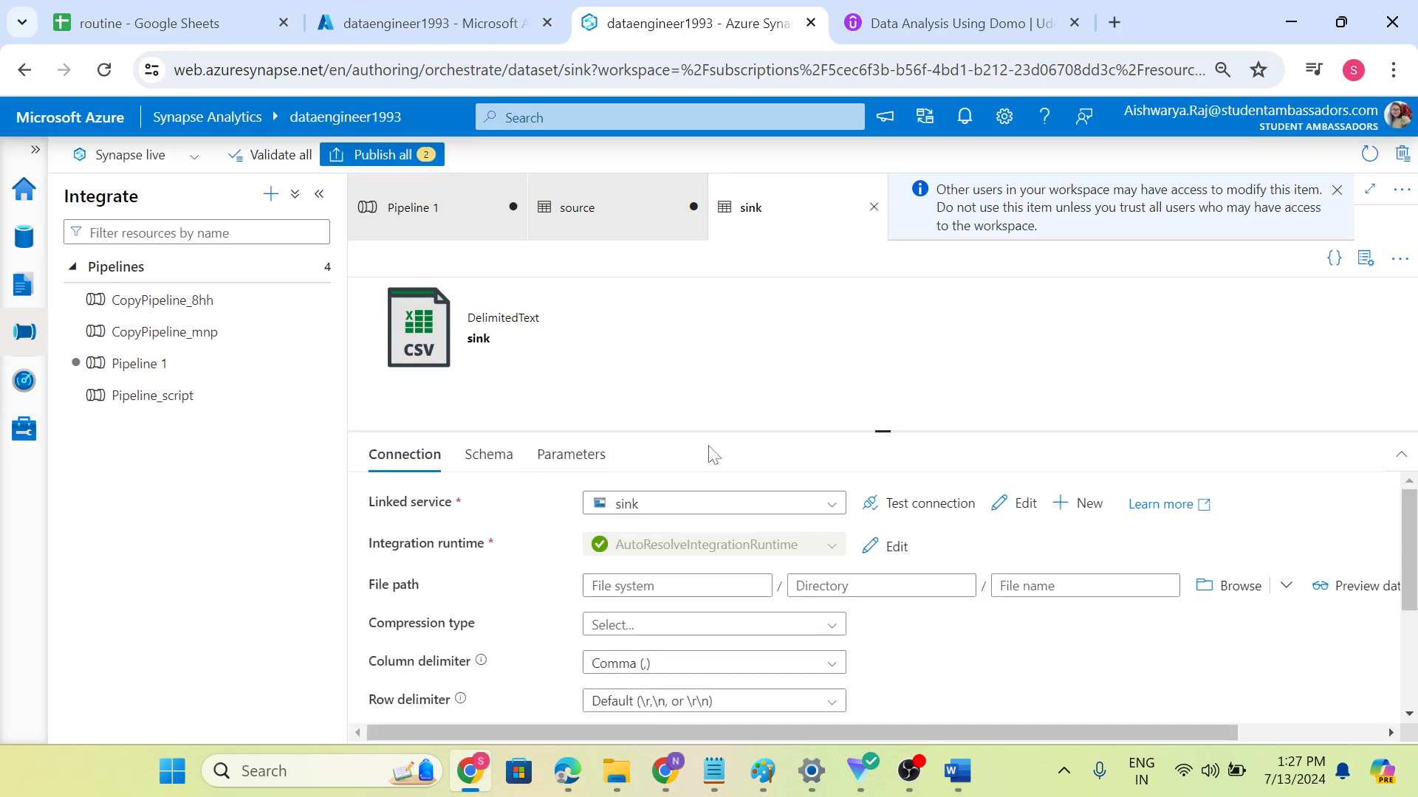
scroll(499, 546, "down", 2)
scroll(510, 568, "up", 2)
left_click(873, 207)
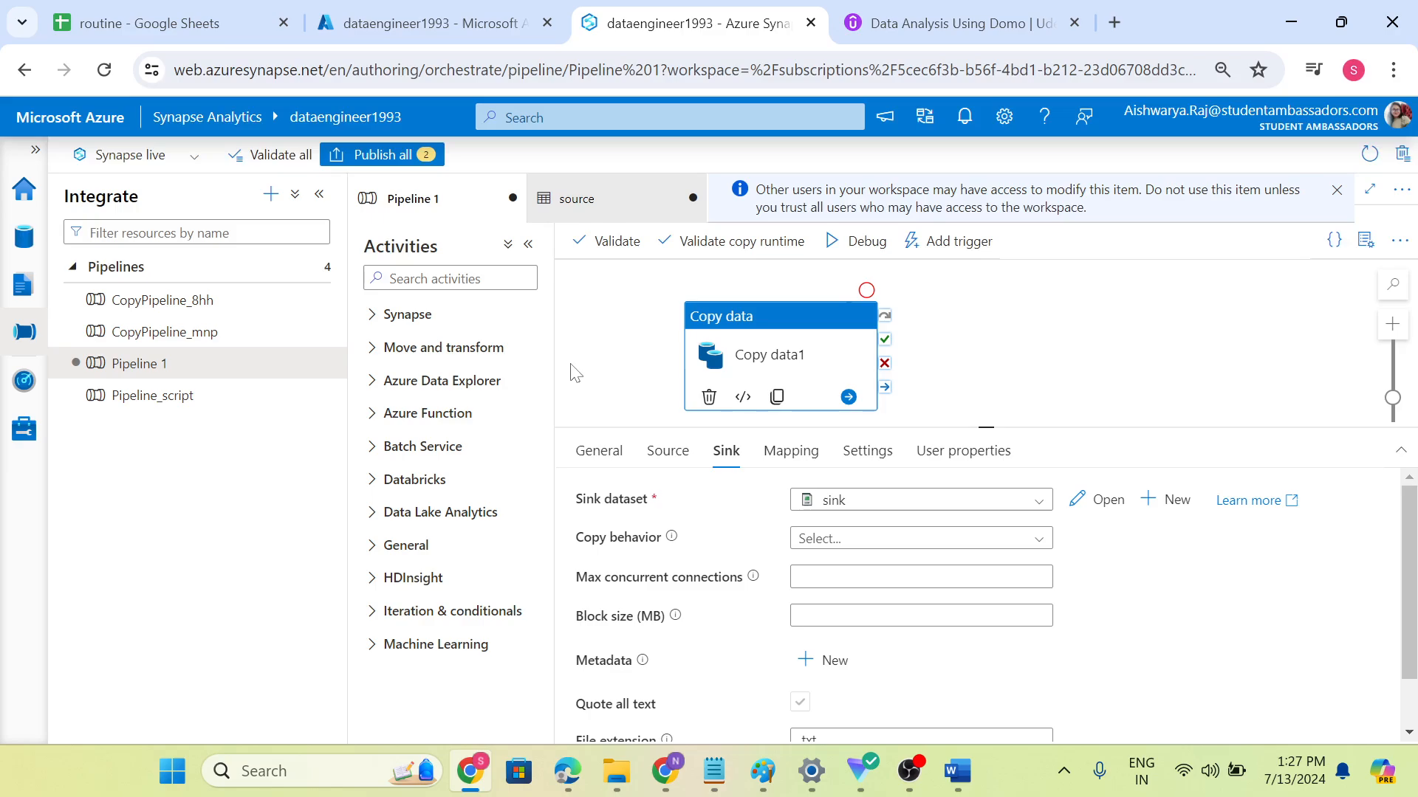
Step: Review the file path type options and wildcard paths in the Copy data1 source settings, keeping Wildcard file path selected
left_click(677, 460)
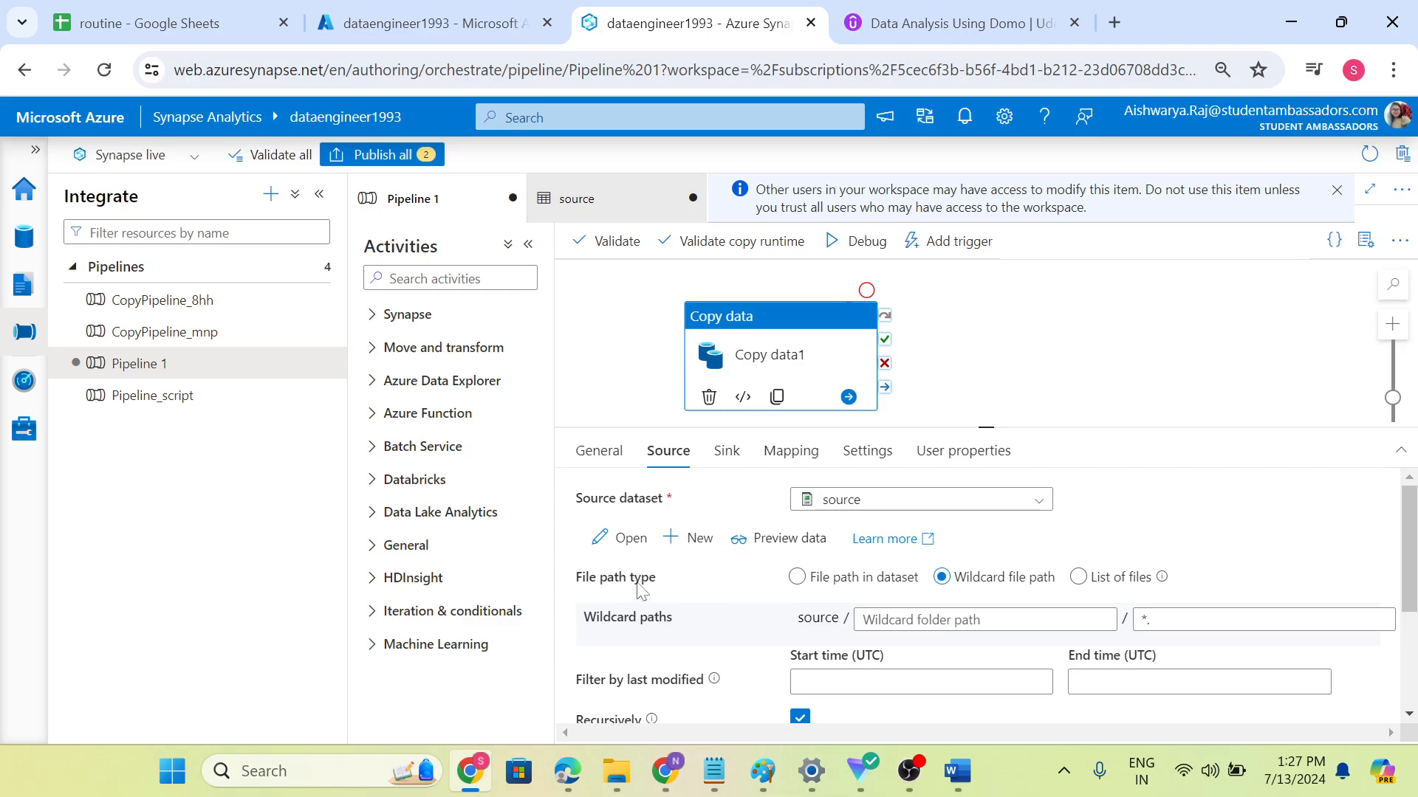
left_click(883, 583)
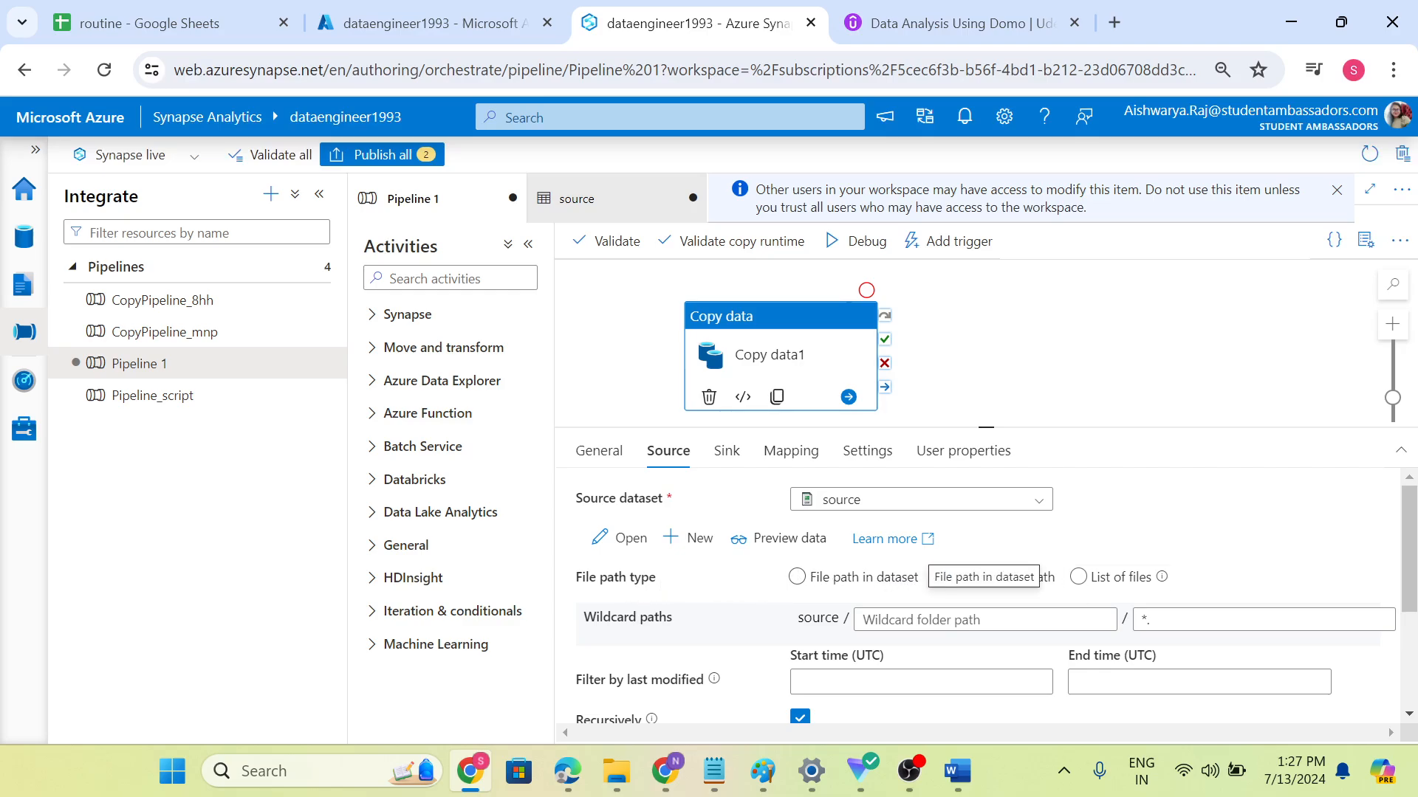
left_click(911, 583)
left_click(942, 579)
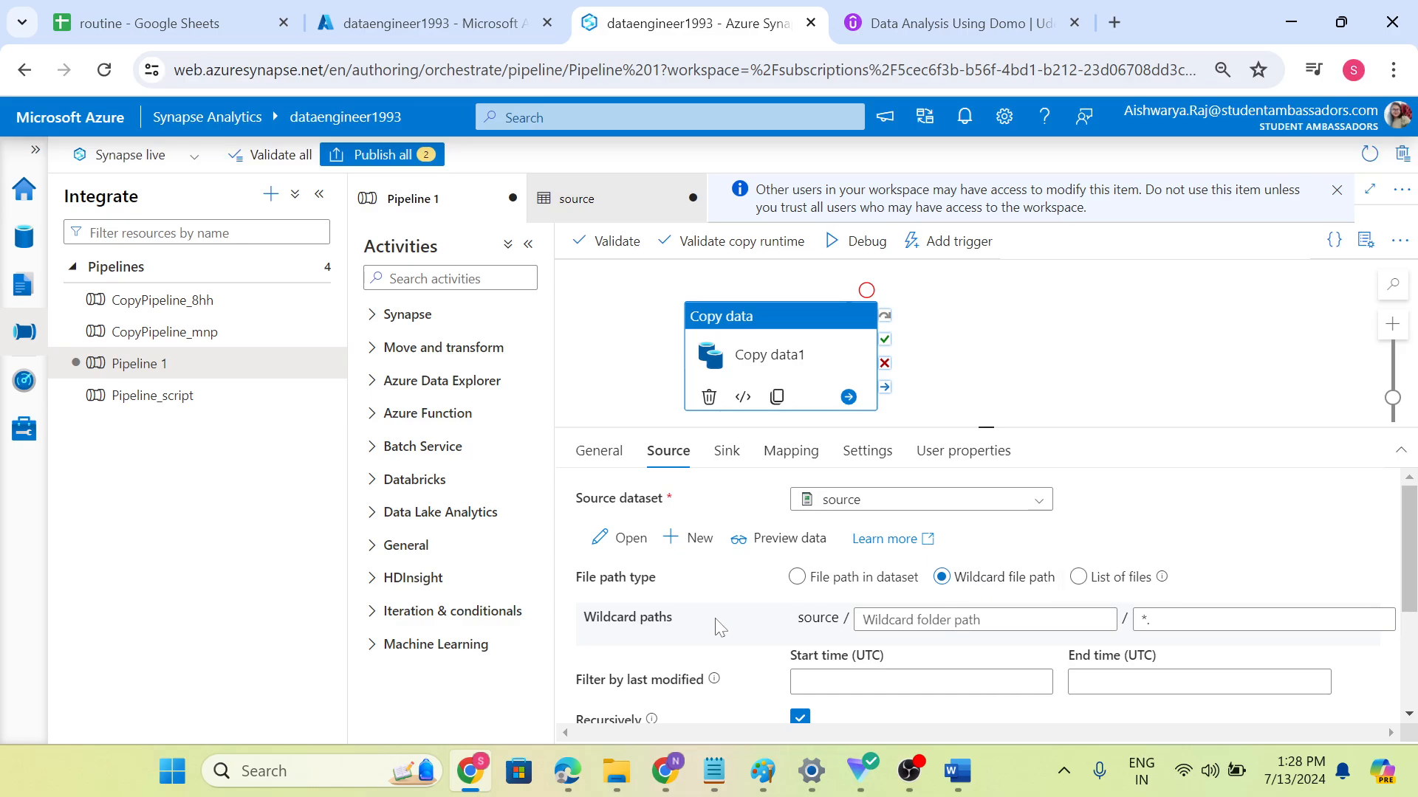
scroll(718, 627, "down", 2)
scroll(718, 628, "up", 2)
left_click(910, 771)
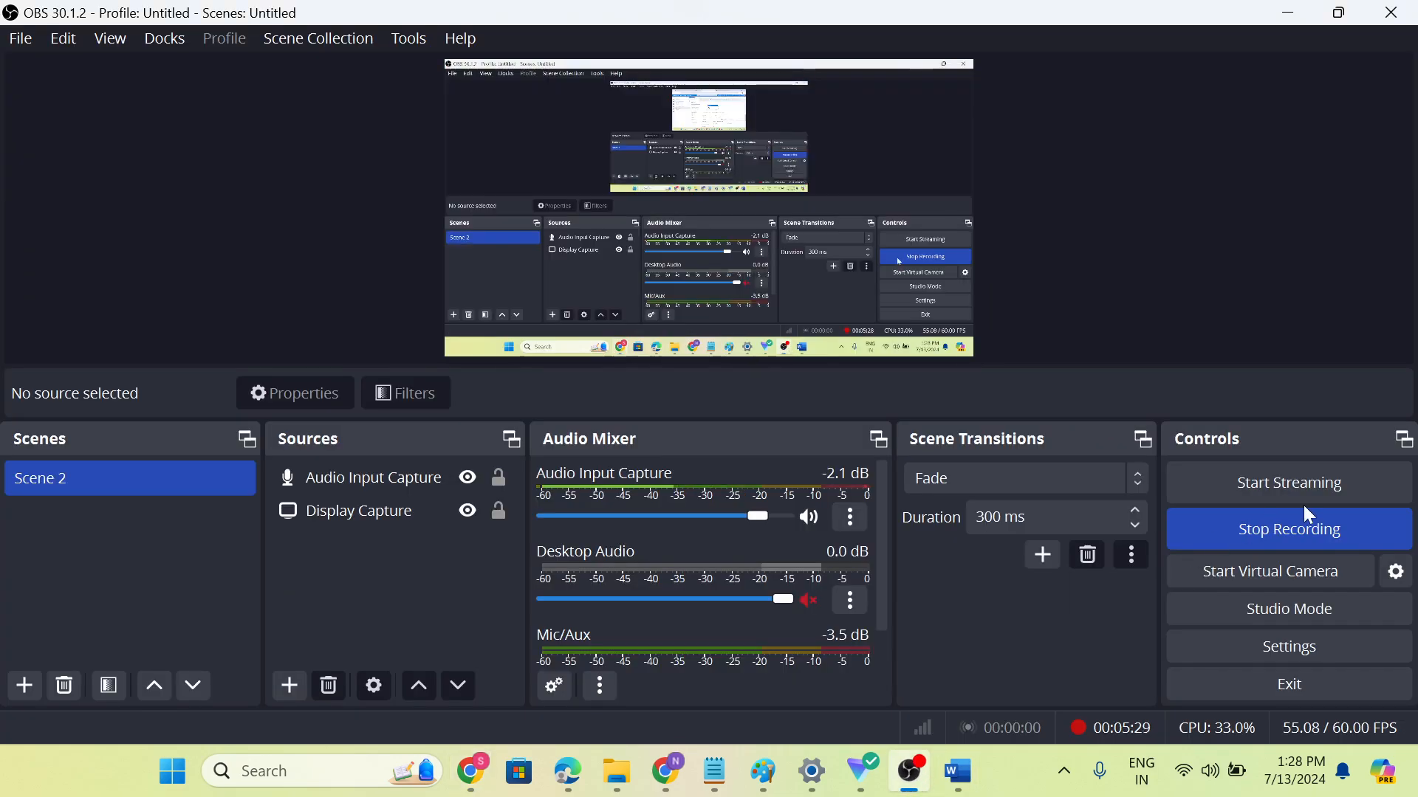